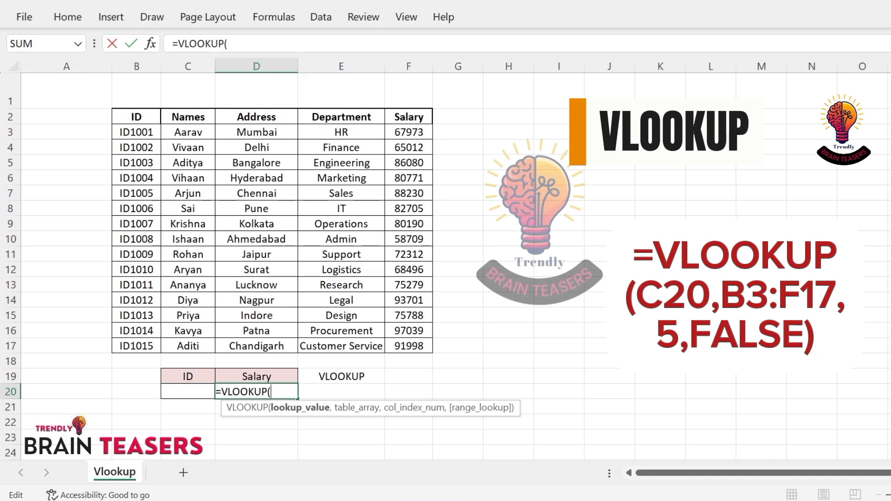
# - Complete the Salary formula in D20 as =VLOOKUP(C20,B3:F17,5,FALSE), looking up the ID in the full table with exact match
pyautogui.click(188, 392)
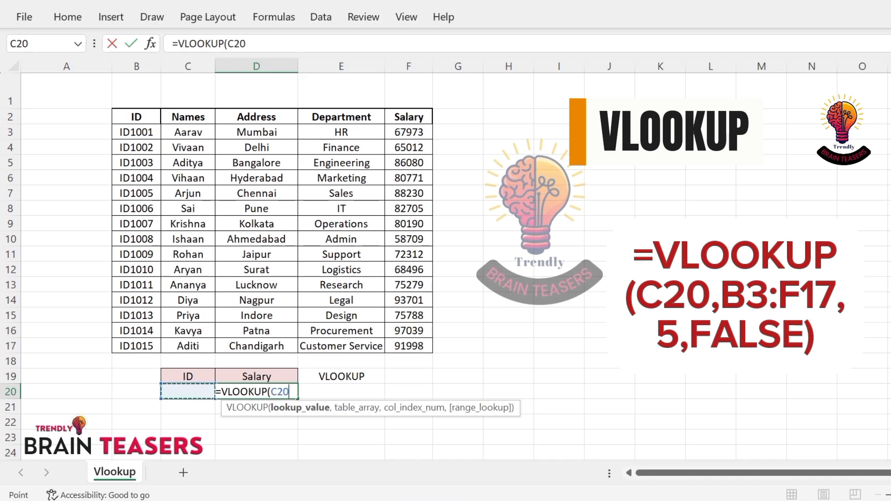
pyautogui.write(',')
pyautogui.moveTo(136, 132); pyautogui.dragTo(409, 345)
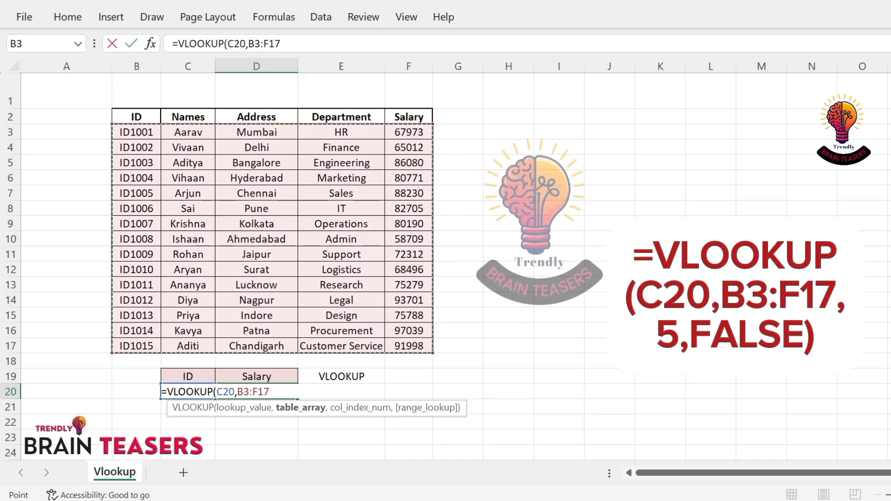
pyautogui.write(',5')
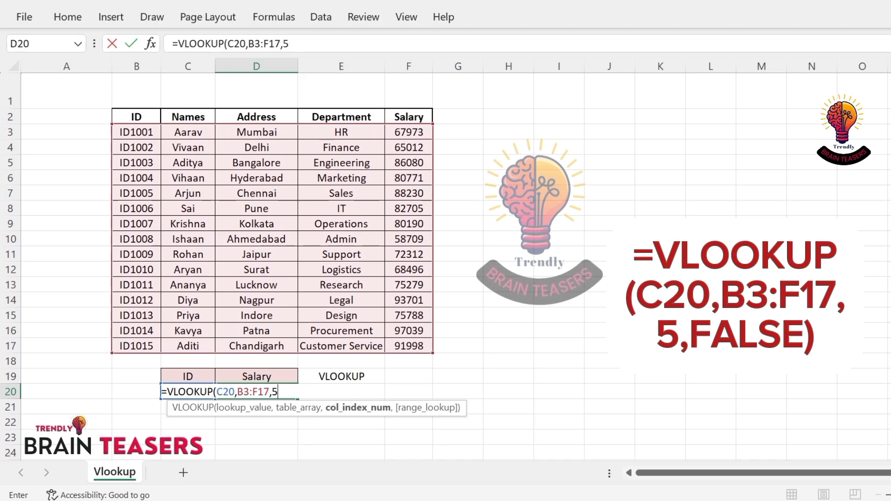
pyautogui.write(',')
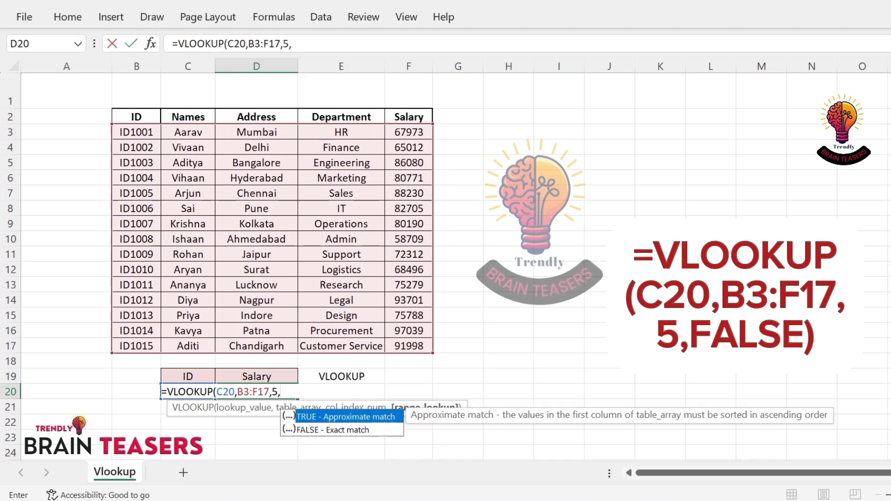
pyautogui.press('Down')
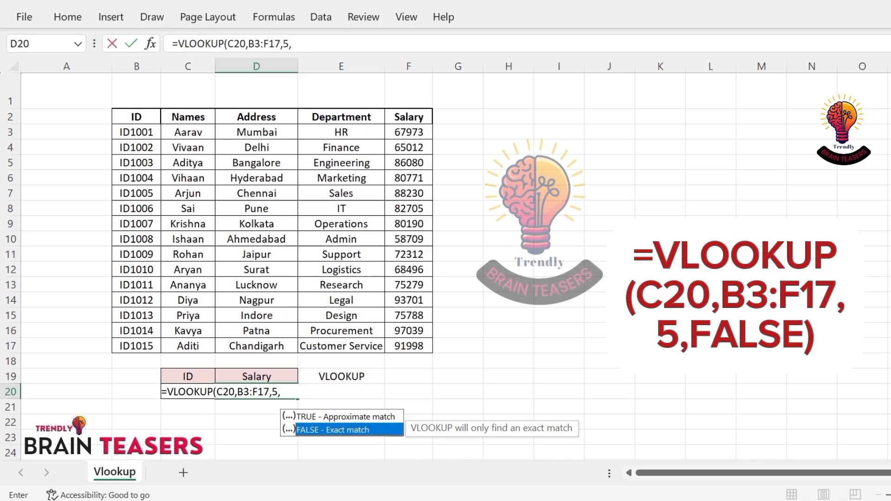
pyautogui.press('Tab')
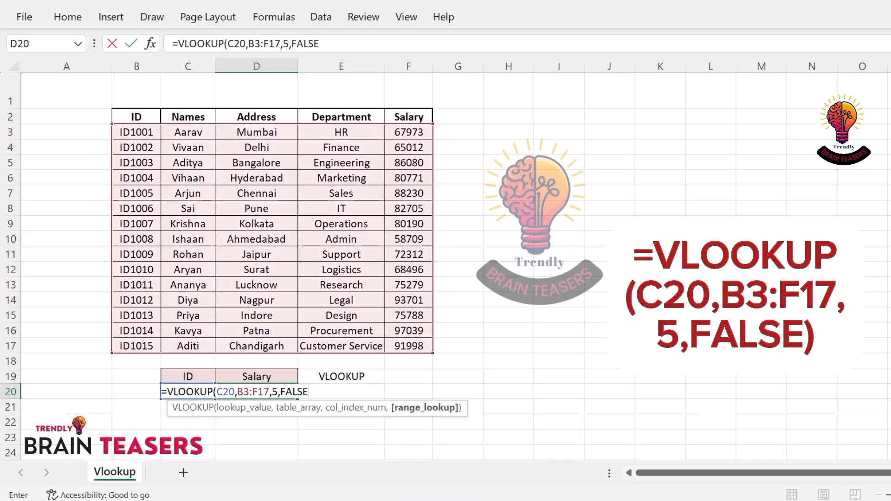
pyautogui.write(')')
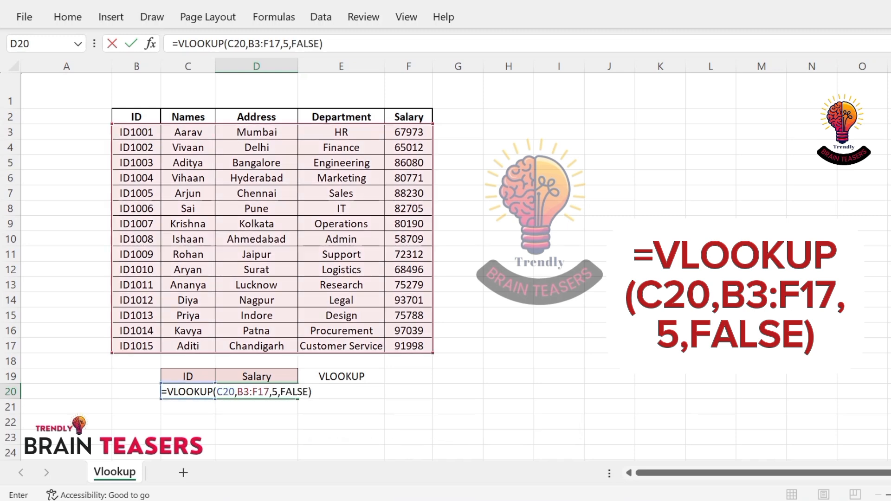
pyautogui.press('Return')
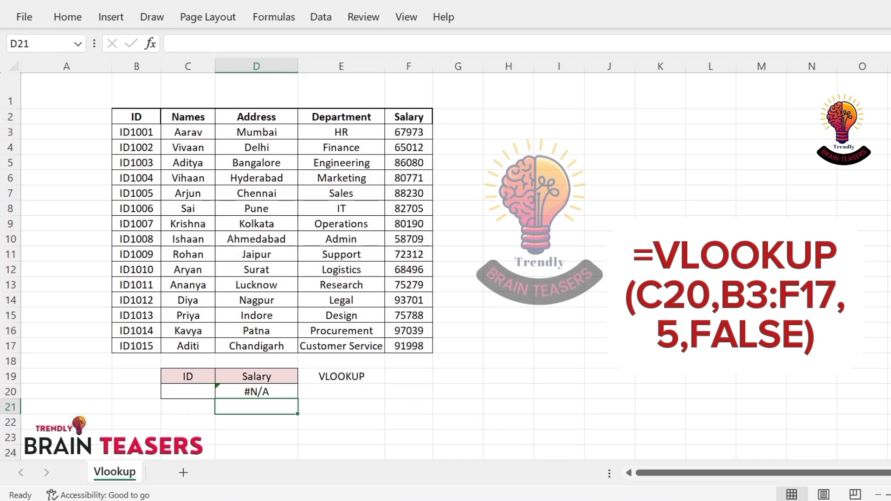
# - Copy the first ID from B3 and paste it as a value into lookup cell C20
pyautogui.click(125, 133)
pyautogui.rightClick(125, 133)
pyautogui.click(139, 92)
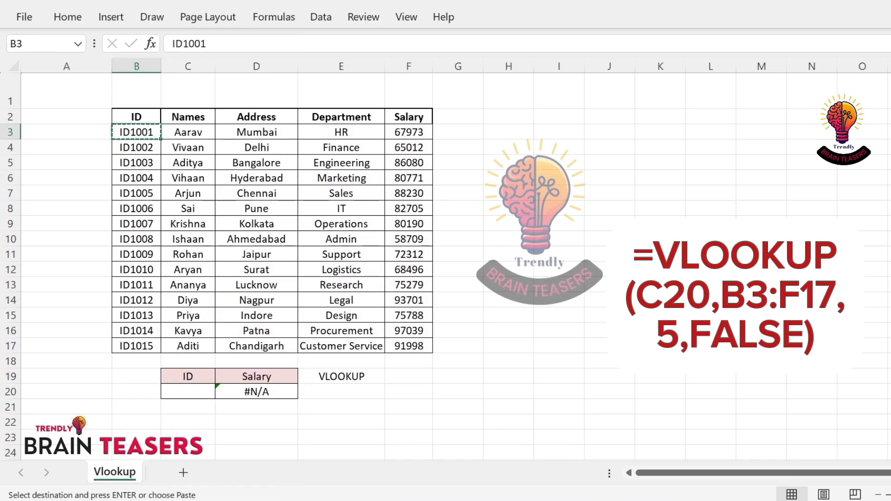
pyautogui.click(195, 392)
pyautogui.rightClick(197, 392)
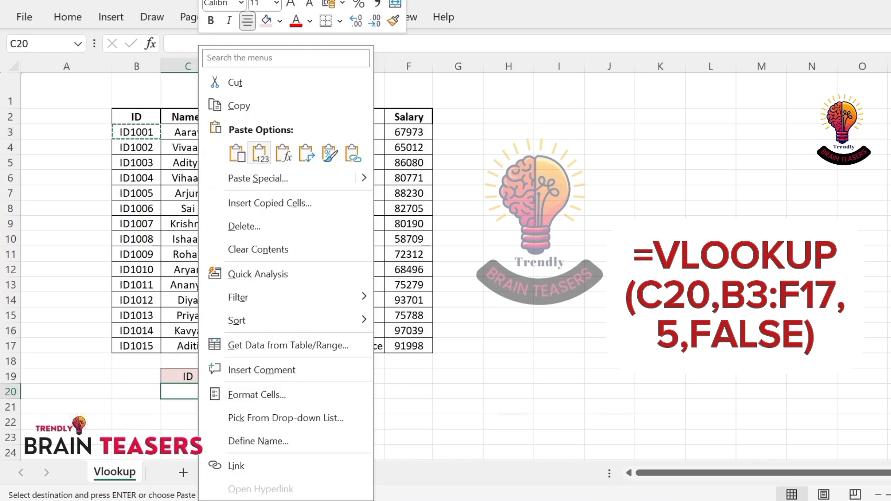
pyautogui.click(259, 152)
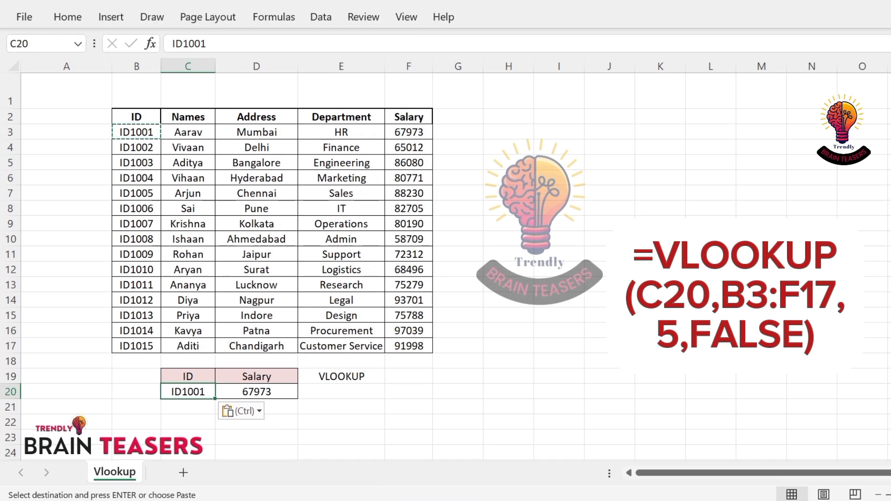
# - Copy the ID from B11 into lookup cell C20 and compare the returned salary with F11
pyautogui.rightClick(128, 254)
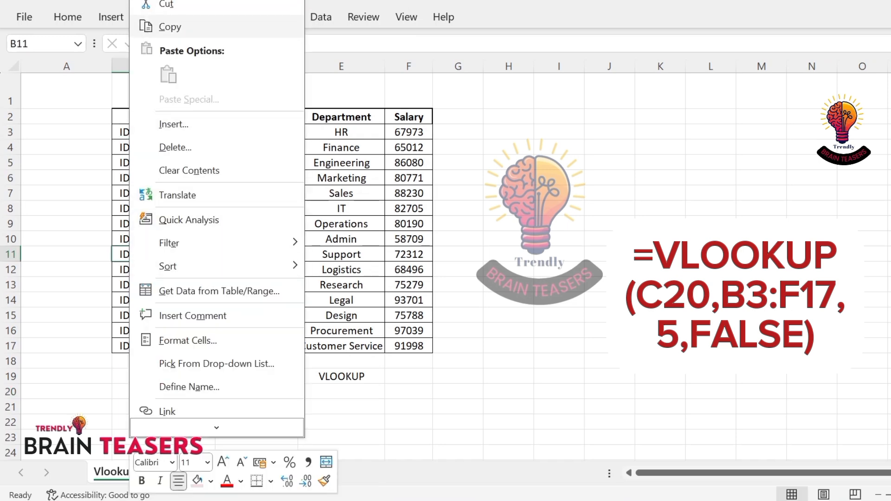
pyautogui.click(170, 27)
pyautogui.rightClick(182, 392)
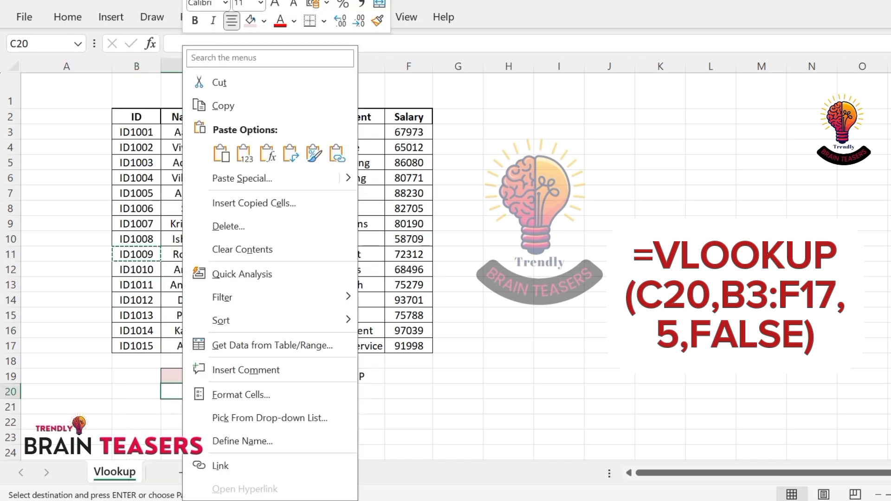
pyautogui.click(221, 153)
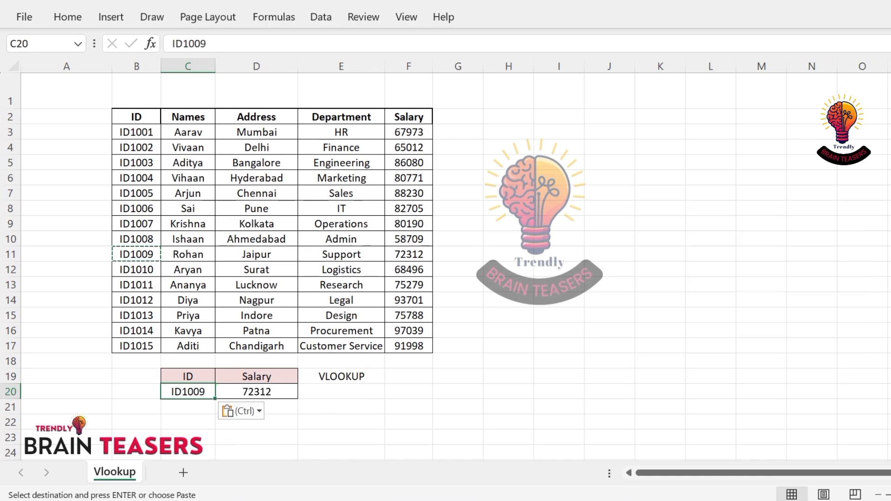
pyautogui.click(409, 254)
# - Change the lookup table's header in C19 to NAMES
pyautogui.doubleClick(188, 376)
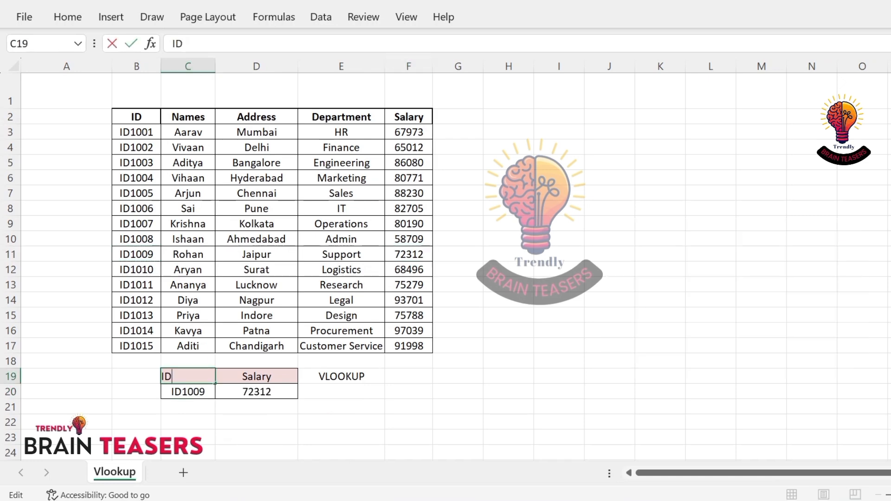
pyautogui.press('BackSpace')
pyautogui.press('BackSpace')
pyautogui.write('NAMES')
pyautogui.press('Return')
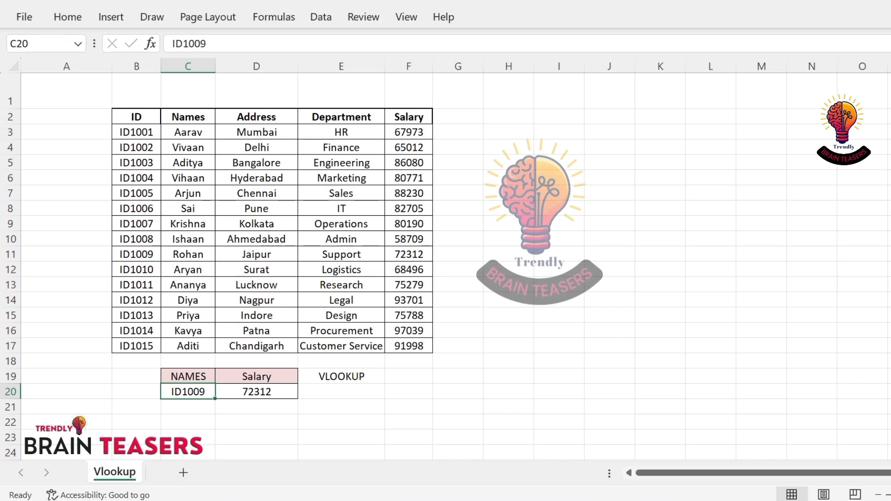
# - Replace the Salary formula in D20 with =VLOOKUP(C20,C3:F17,4,FALSE) to look up salaries by name with exact match
pyautogui.moveTo(188, 117); pyautogui.dragTo(187, 346)
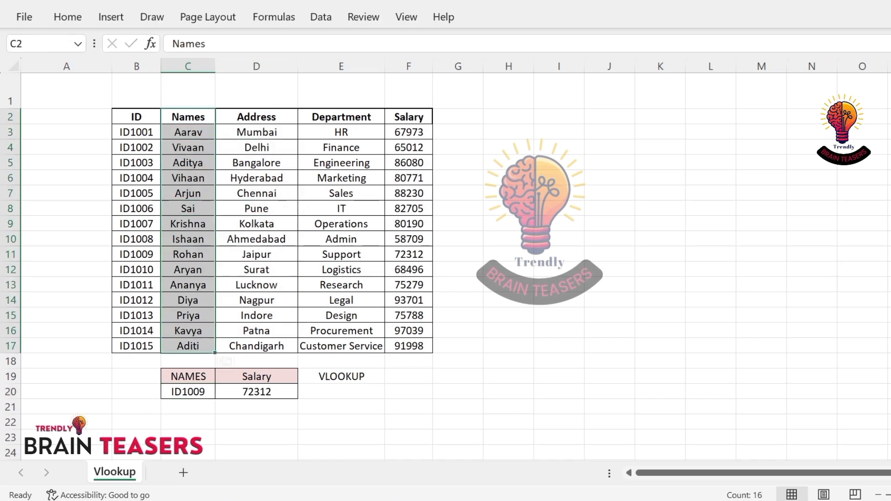
pyautogui.moveTo(408, 116); pyautogui.dragTo(408, 346)
pyautogui.click(256, 391)
pyautogui.write('=vlooku')
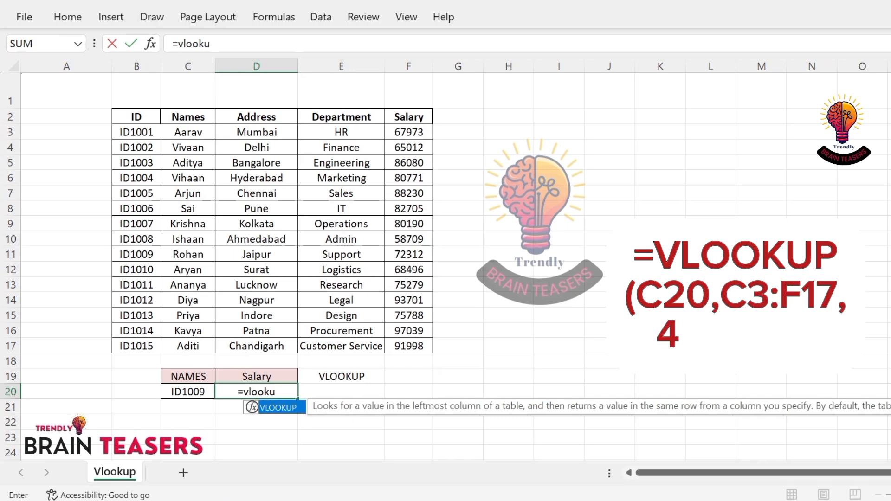
pyautogui.write('p(')
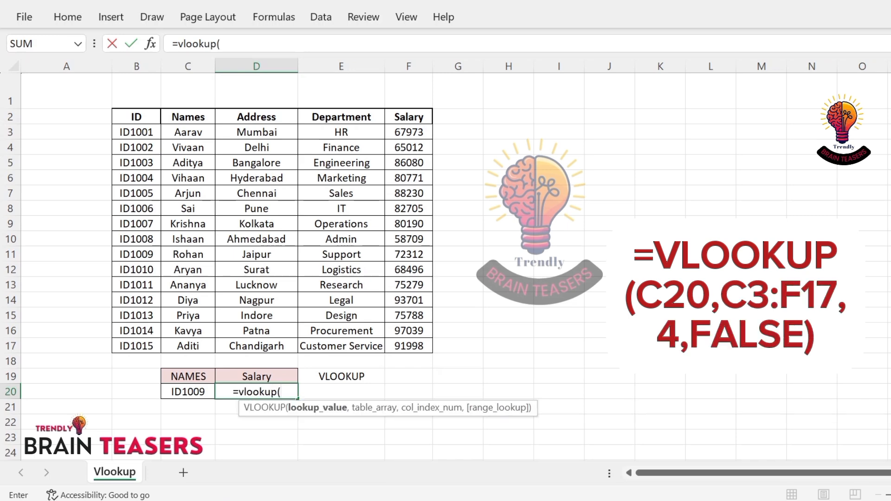
pyautogui.click(187, 391)
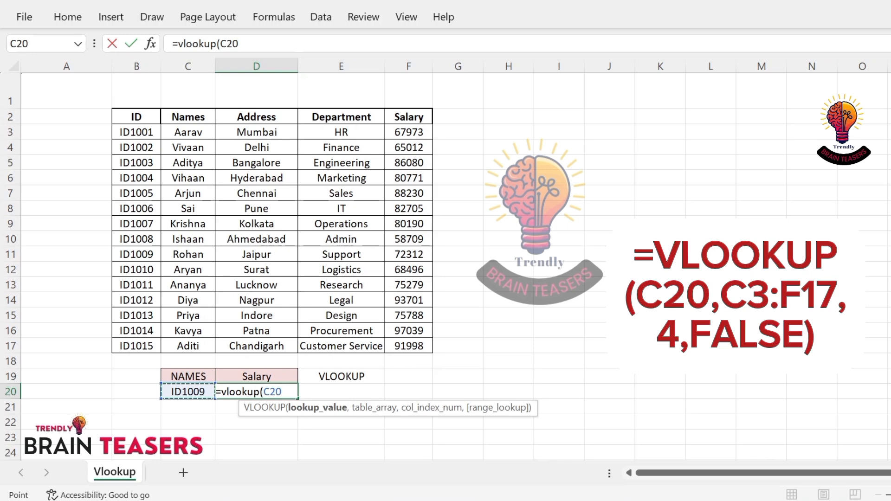
pyautogui.write(',')
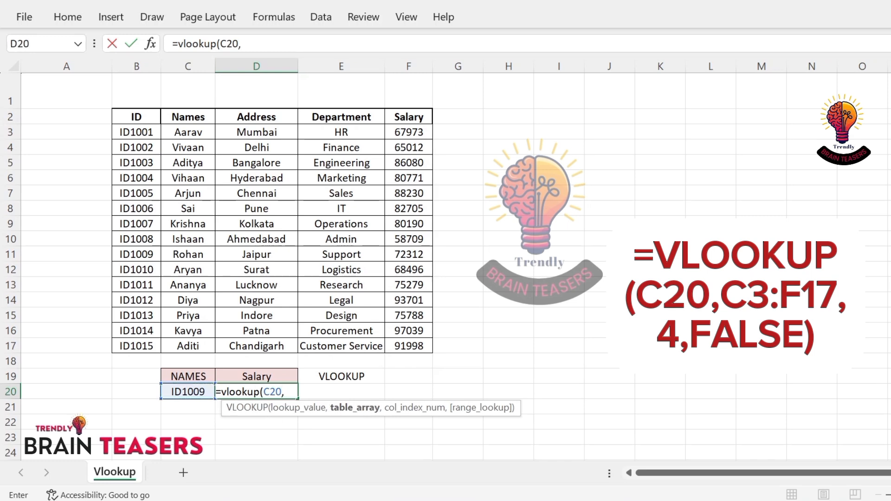
pyautogui.moveTo(188, 132); pyautogui.dragTo(408, 345)
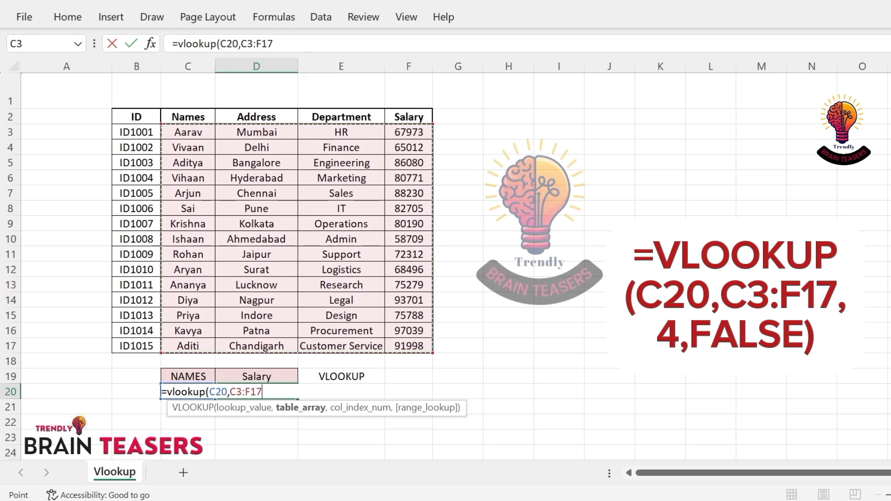
pyautogui.write(',')
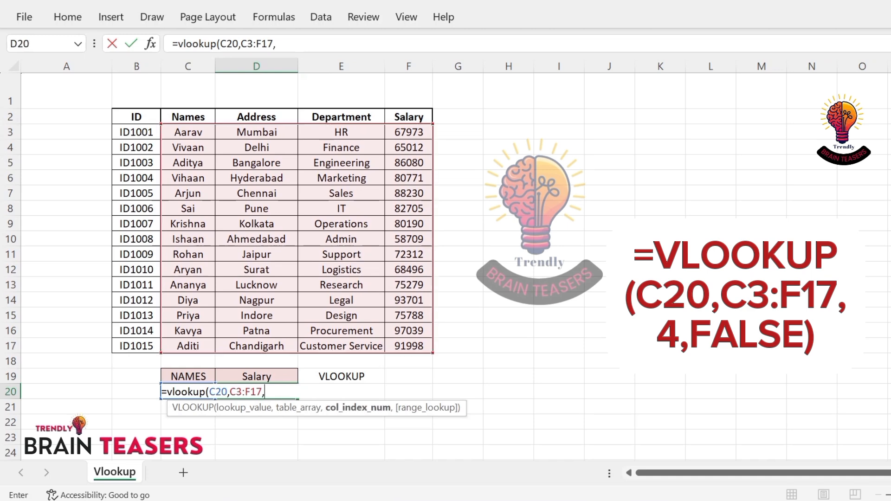
pyautogui.write('4,')
pyautogui.press('Down')
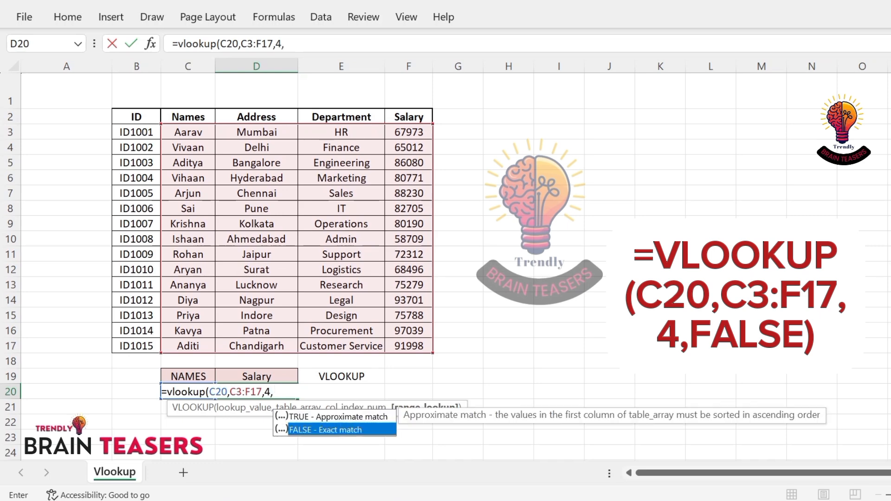
pyautogui.press('Tab')
pyautogui.write(')')
pyautogui.press('Return')
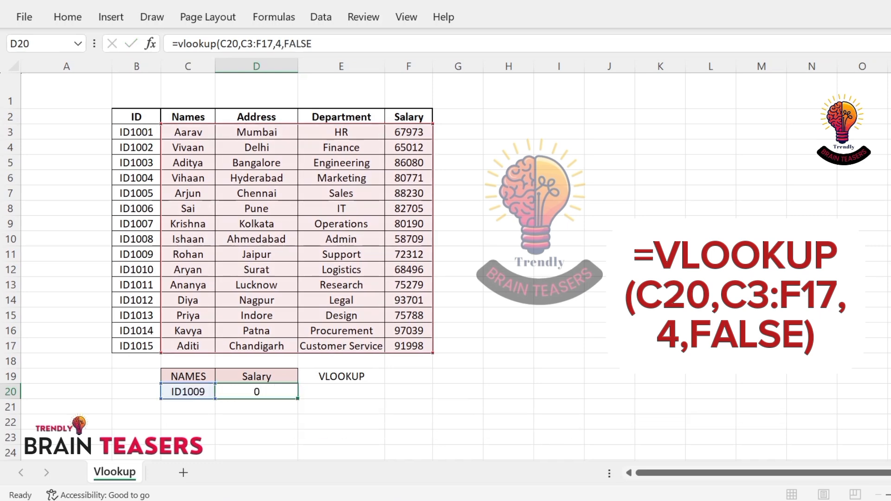
# - Copy the name text from C7 into lookup cell C20 and compare the returned salary with F7
pyautogui.click(188, 193)
pyautogui.doubleClick(188, 194)
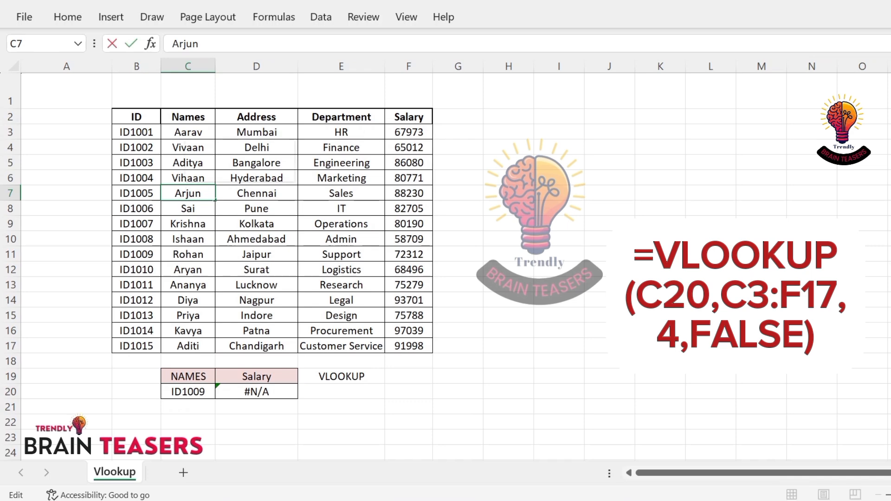
pyautogui.rightClick(186, 194)
pyautogui.press('Escape')
pyautogui.moveTo(201, 194); pyautogui.dragTo(176, 194)
pyautogui.rightClick(177, 194)
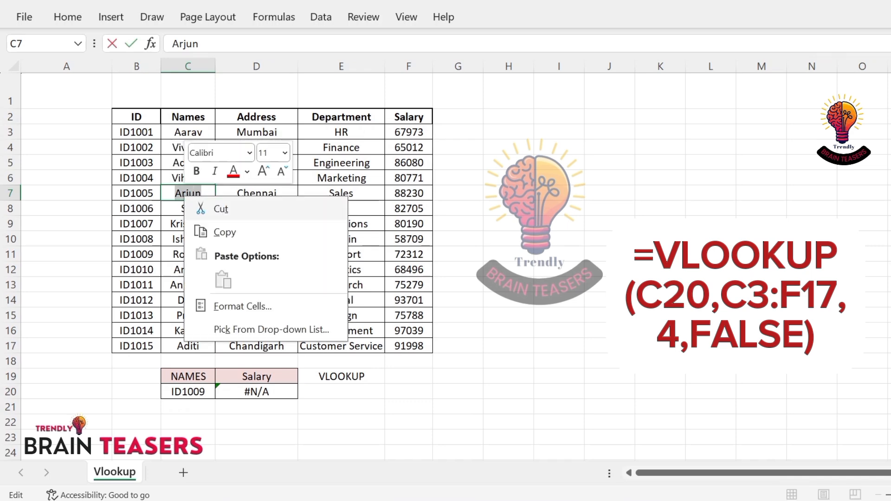
pyautogui.press('Escape')
pyautogui.click(207, 392)
pyautogui.rightClick(207, 392)
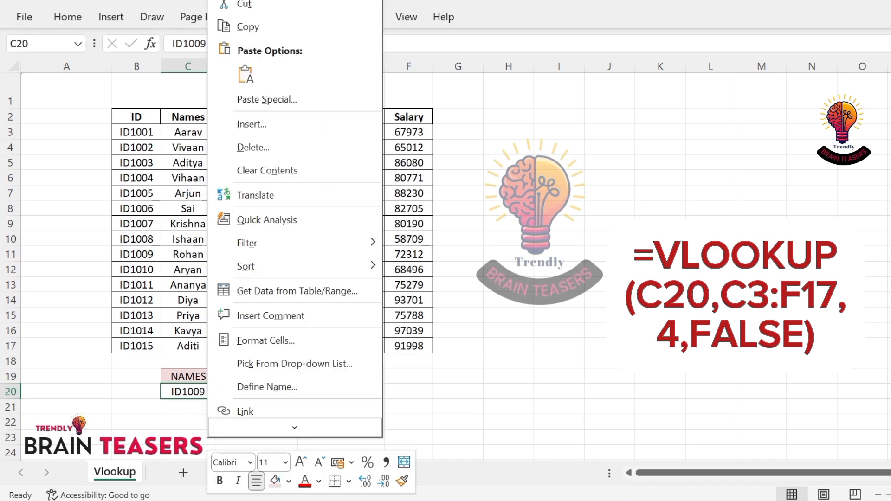
pyautogui.click(245, 74)
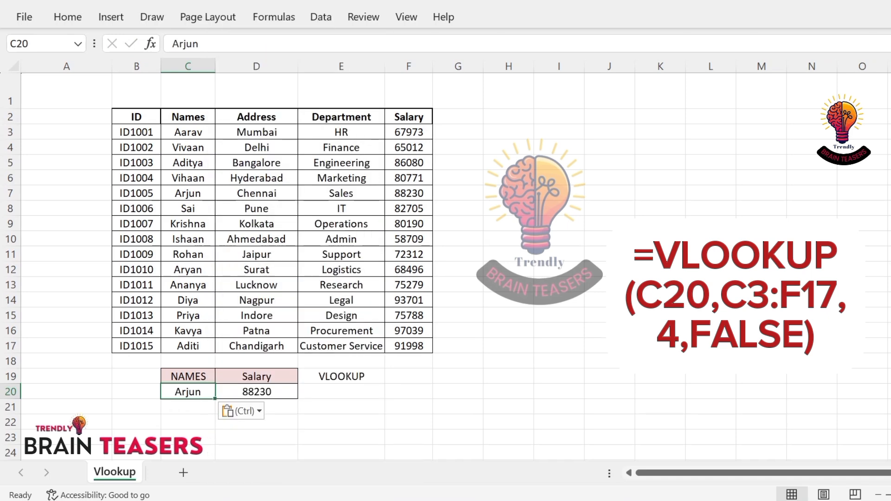
pyautogui.click(409, 193)
# - Copy the name from C9 into lookup cell C20 and compare the returned salary with F9
pyautogui.rightClick(208, 224)
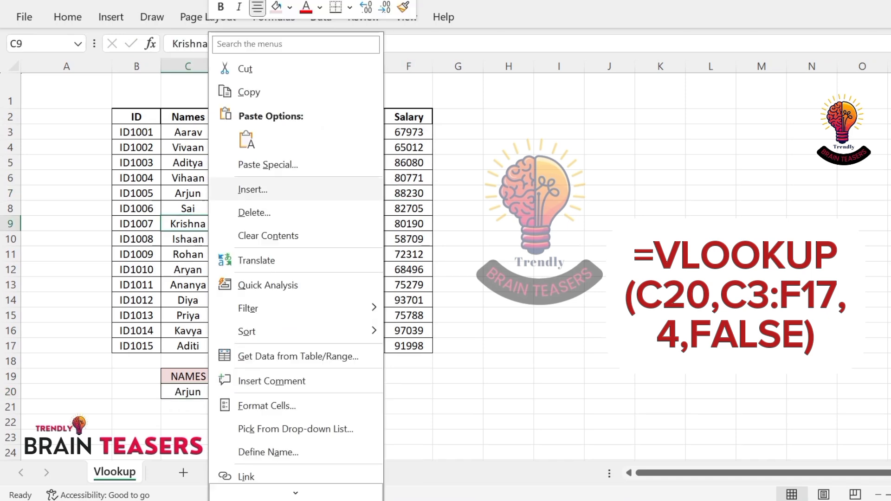
pyautogui.click(246, 92)
pyautogui.rightClick(195, 392)
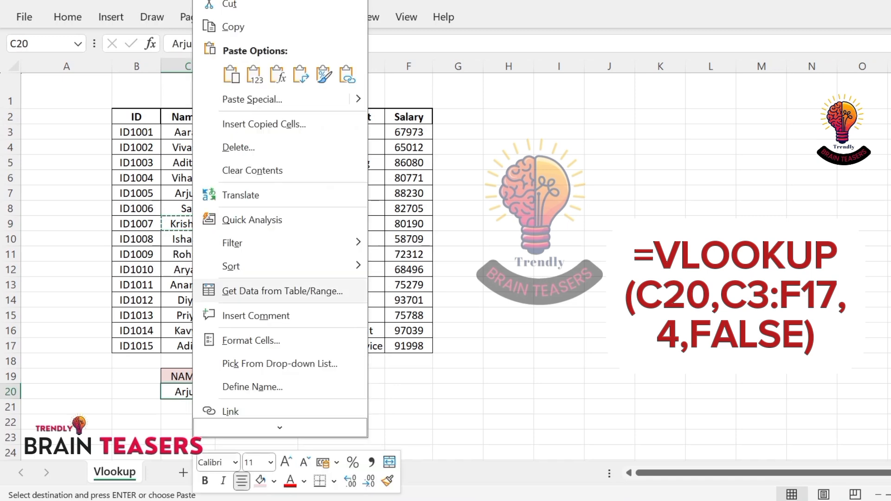
pyautogui.click(231, 73)
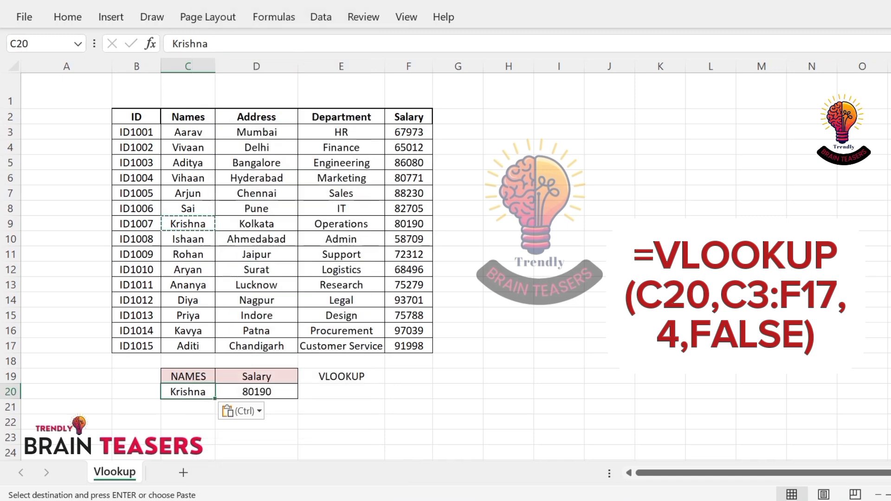
pyautogui.click(408, 224)
# - Copy the name from C17 into lookup cell C20 and compare the returned salary with F17
pyautogui.rightClick(197, 346)
pyautogui.click(241, 27)
pyautogui.rightClick(197, 392)
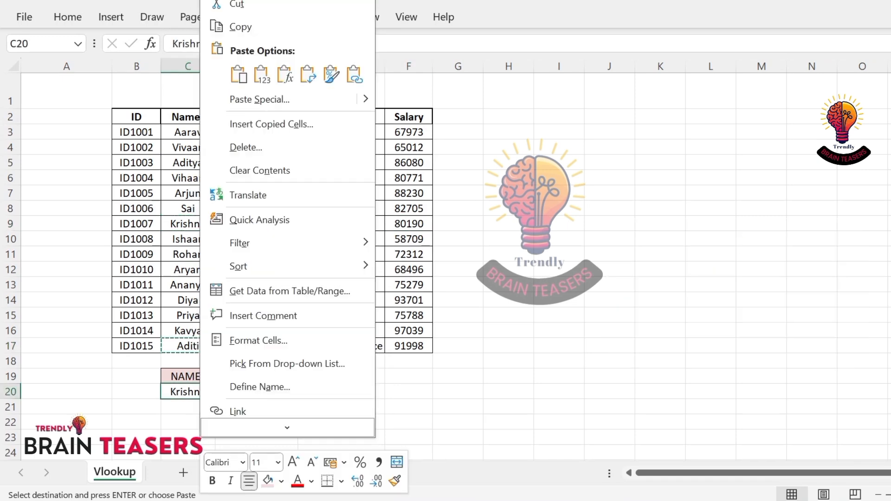
pyautogui.click(239, 75)
pyautogui.click(408, 346)
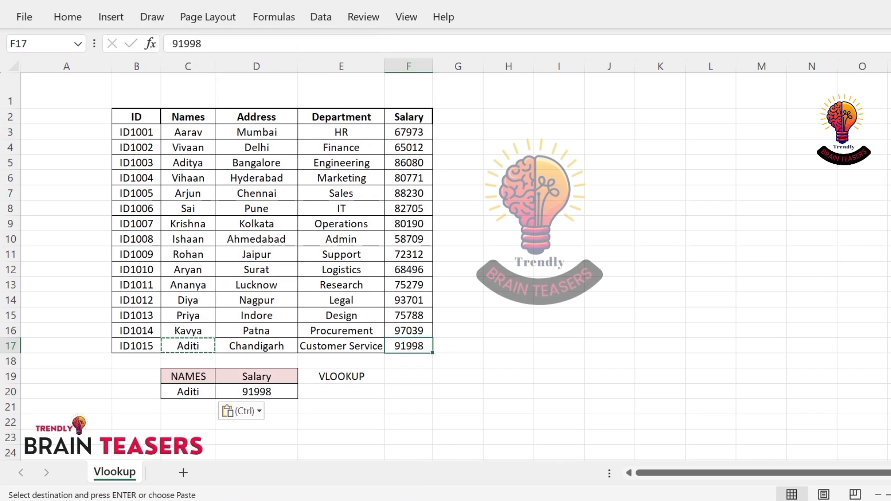
# - Replace the lookup table's heading in C19 with Address
pyautogui.click(198, 376)
pyautogui.click(199, 391)
pyautogui.doubleClick(200, 376)
pyautogui.press('BackSpace')
pyautogui.press('BackSpace')
pyautogui.press('BackSpace')
pyautogui.press('BackSpace')
pyautogui.press('BackSpace')
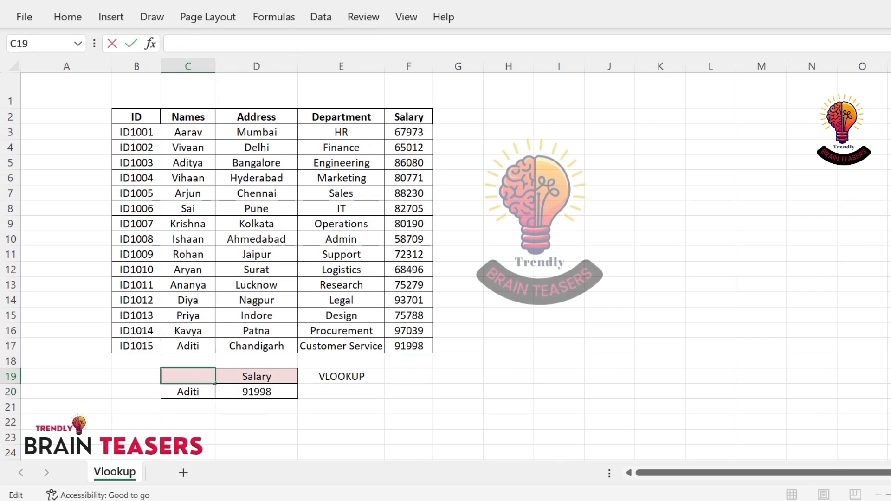
pyautogui.write('Address')
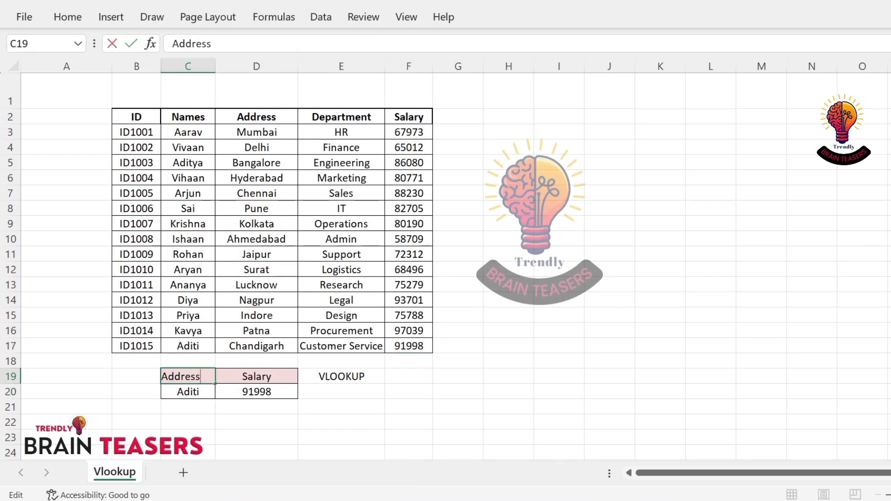
pyautogui.press('Return')
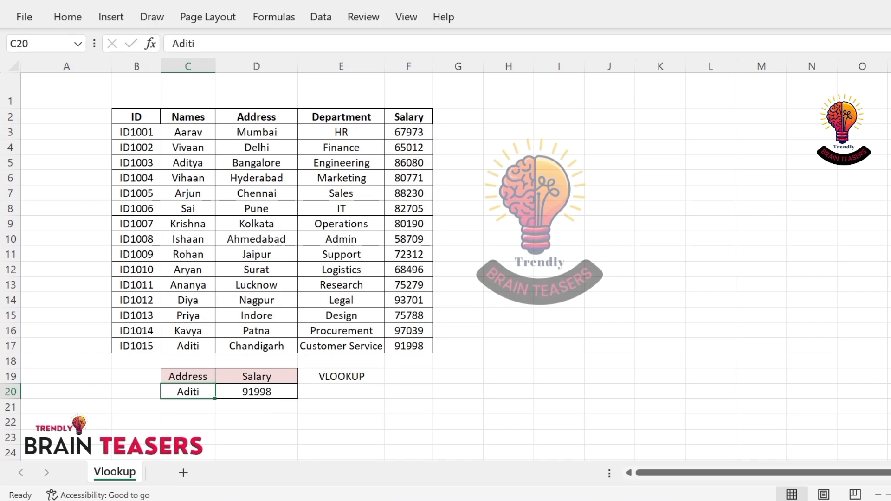
# - Replace the Salary formula in D20 with =VLOOKUP(C20,D3:F17,3,FALSE) to look up salaries by address with exact match
pyautogui.moveTo(256, 117); pyautogui.dragTo(256, 346)
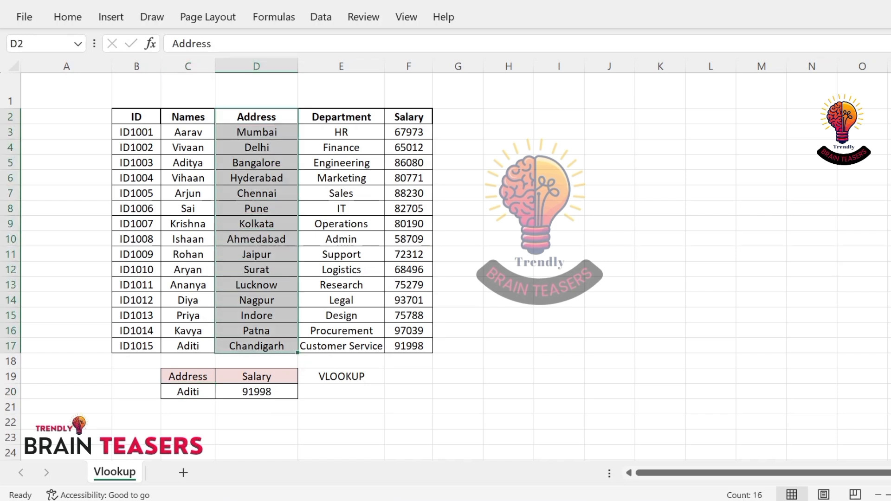
pyautogui.moveTo(408, 117); pyautogui.dragTo(409, 346)
pyautogui.click(257, 391)
pyautogui.click(343, 44)
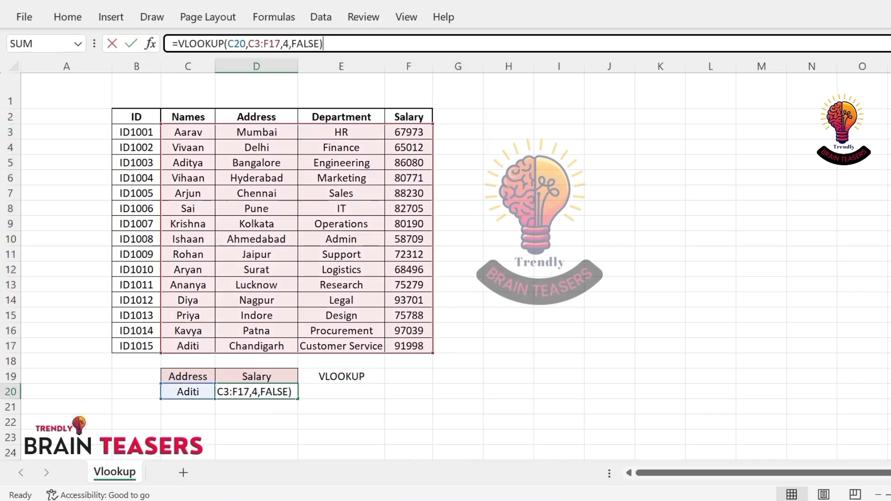
pyautogui.moveTo(288, 43); pyautogui.dragTo(178, 44)
pyautogui.press('BackSpace')
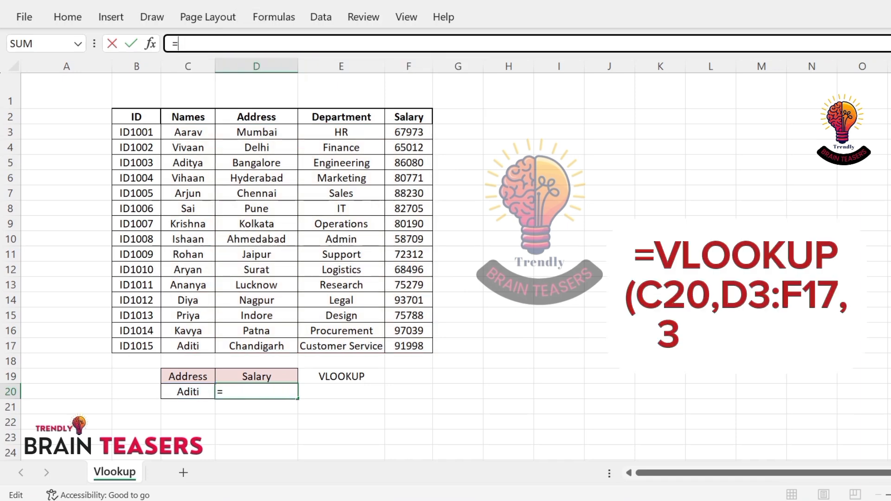
pyautogui.write('vlookup(')
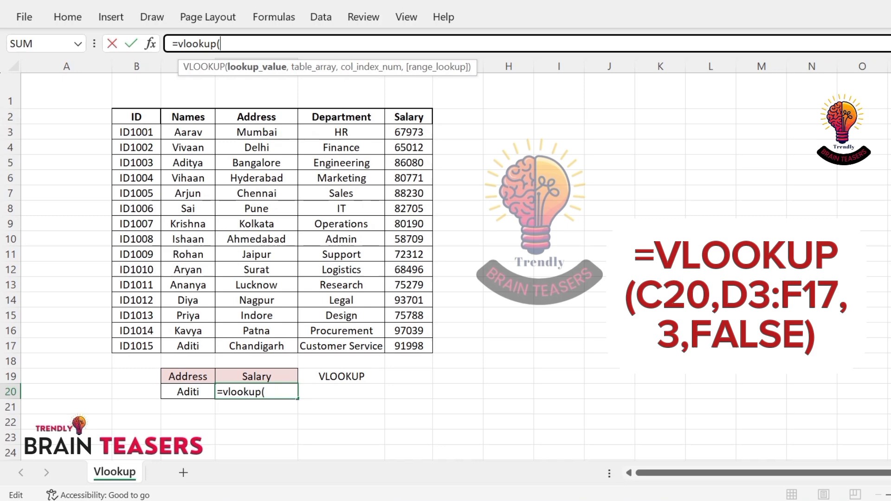
pyautogui.click(188, 391)
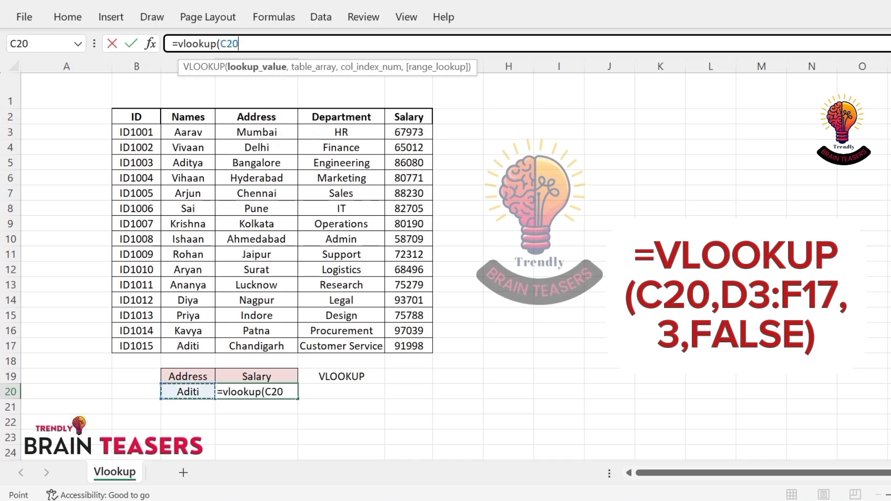
pyautogui.write(',')
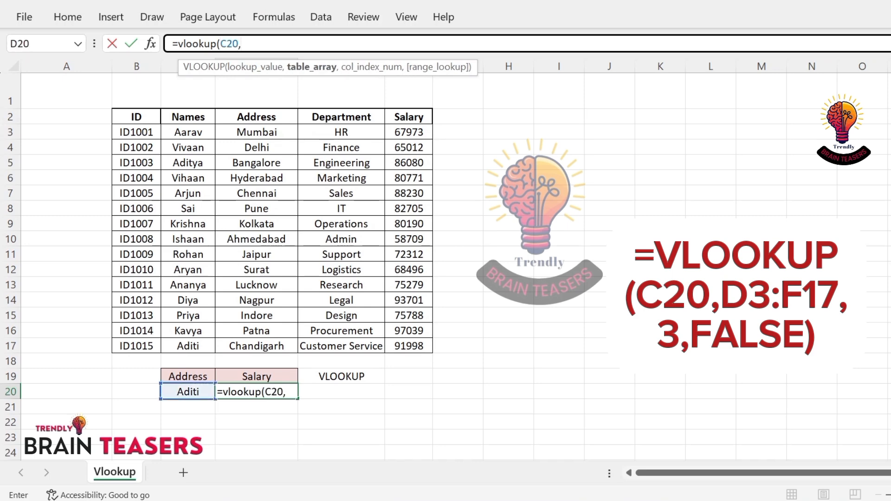
pyautogui.moveTo(256, 132); pyautogui.dragTo(409, 346)
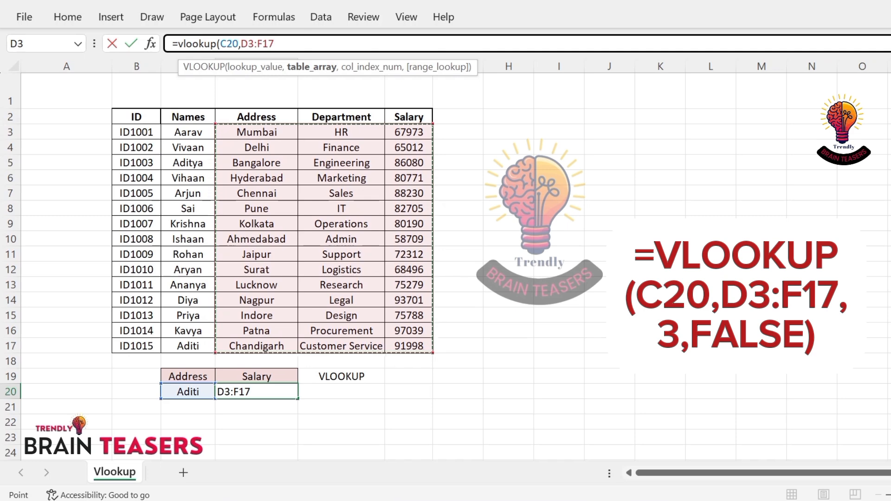
pyautogui.write(',3')
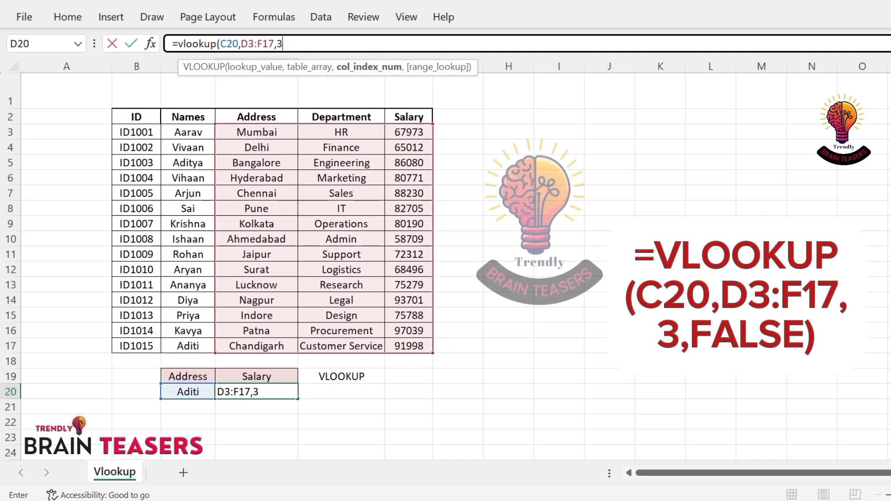
pyautogui.write(',')
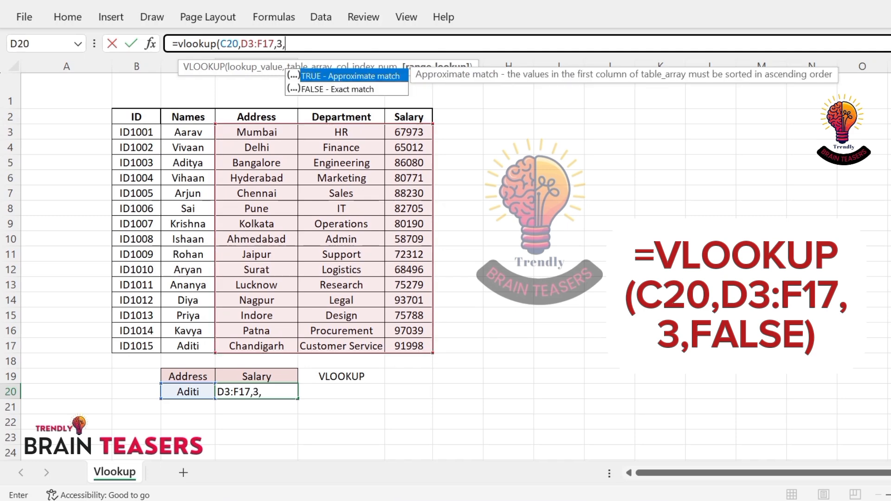
pyautogui.press('Down')
pyautogui.press('Tab')
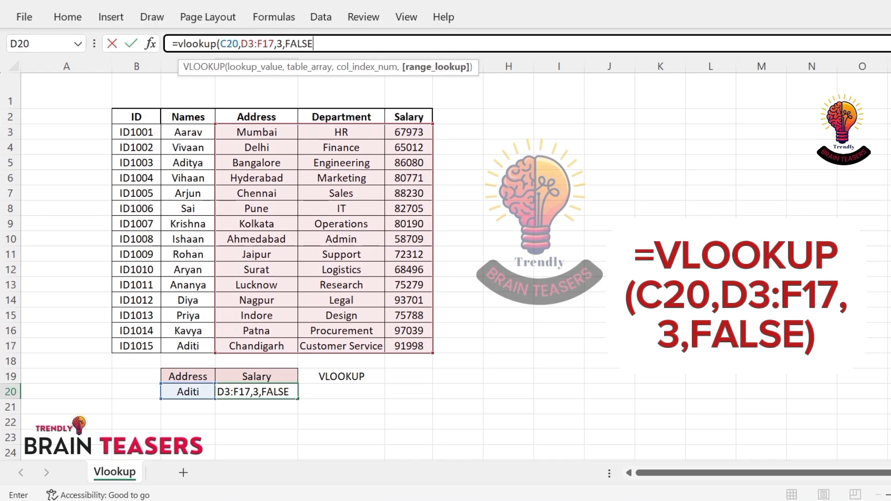
pyautogui.write(')')
pyautogui.press('Return')
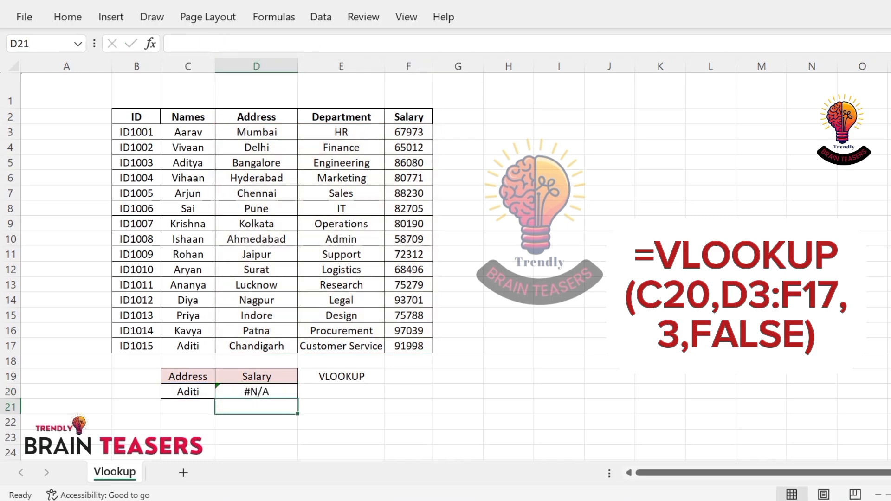
# - Copy the address Bangalore from D5 into lookup cell C20
pyautogui.doubleClick(260, 178)
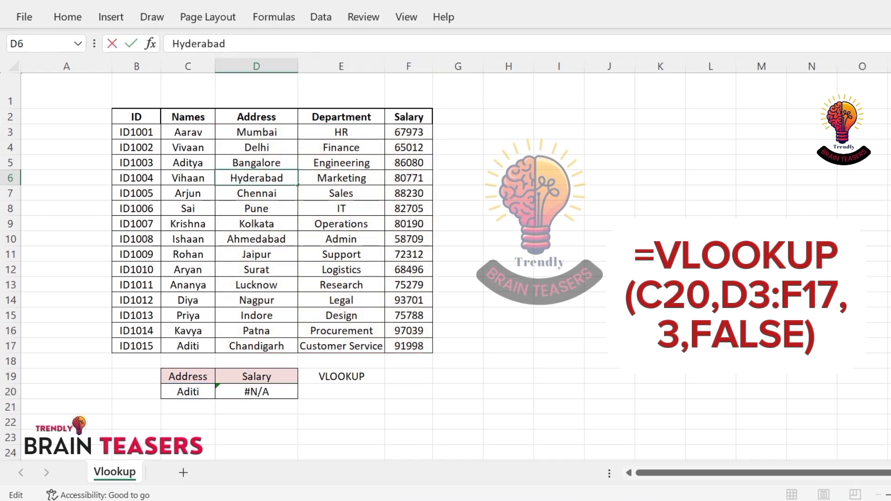
pyautogui.rightClick(280, 162)
pyautogui.click(306, 89)
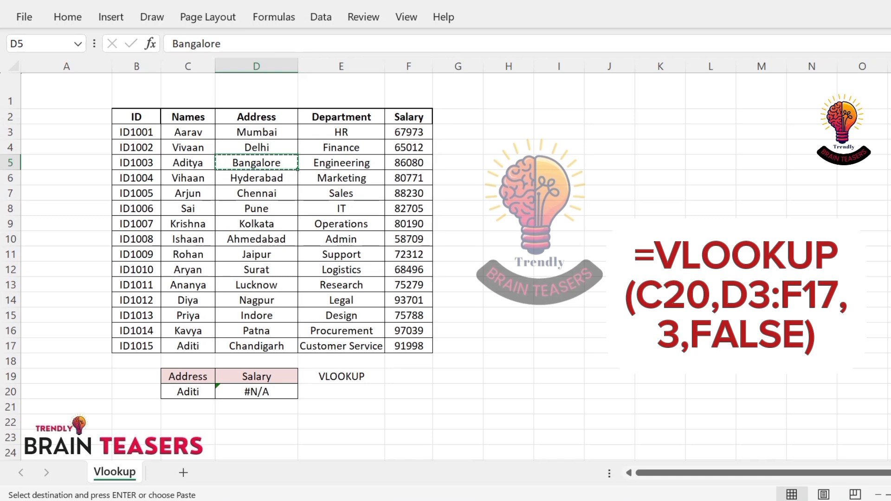
pyautogui.rightClick(188, 392)
pyautogui.click(205, 82)
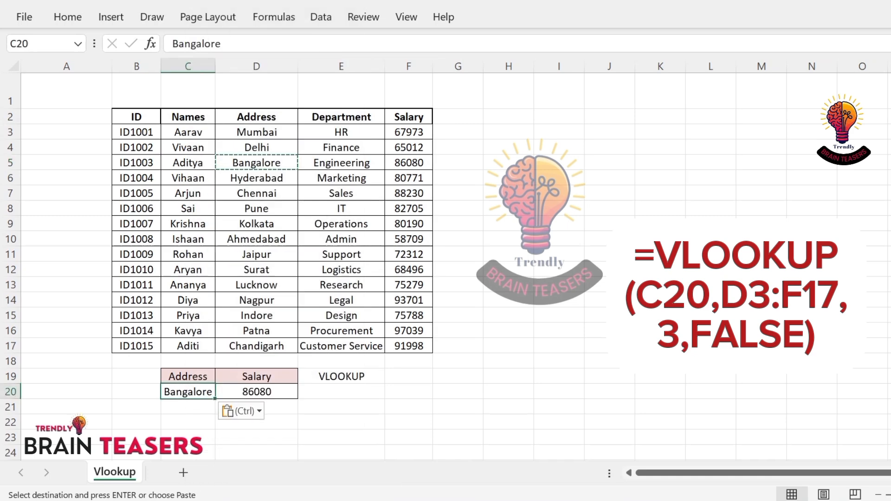
# - Copy the address Kolkata from D9 into lookup cell C20 as a value only
pyautogui.rightClick(254, 223)
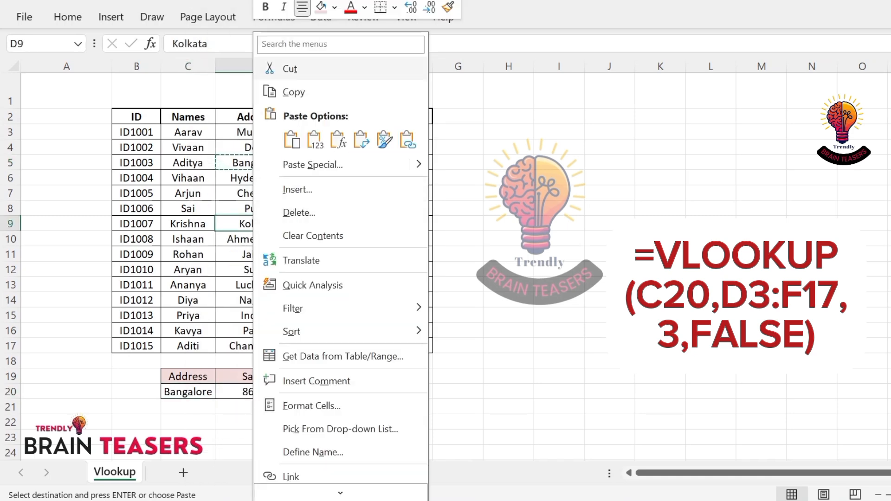
pyautogui.click(293, 92)
pyautogui.rightClick(188, 392)
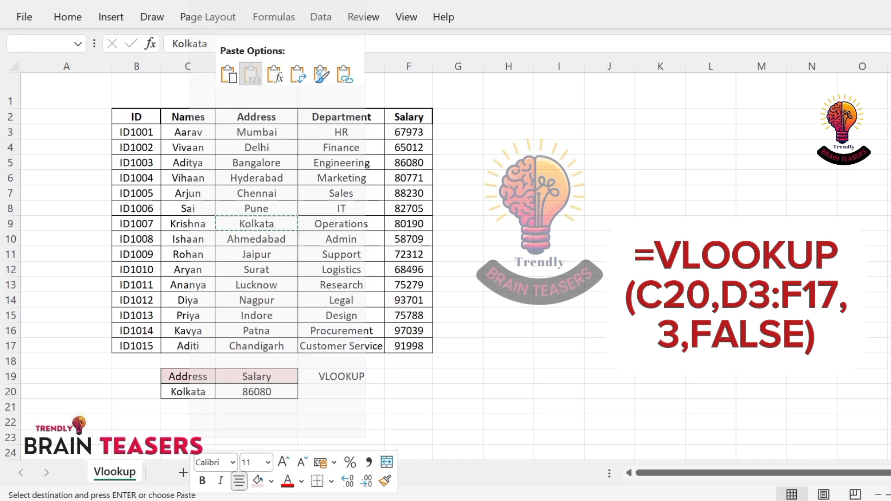
pyautogui.click(250, 74)
pyautogui.click(253, 84)
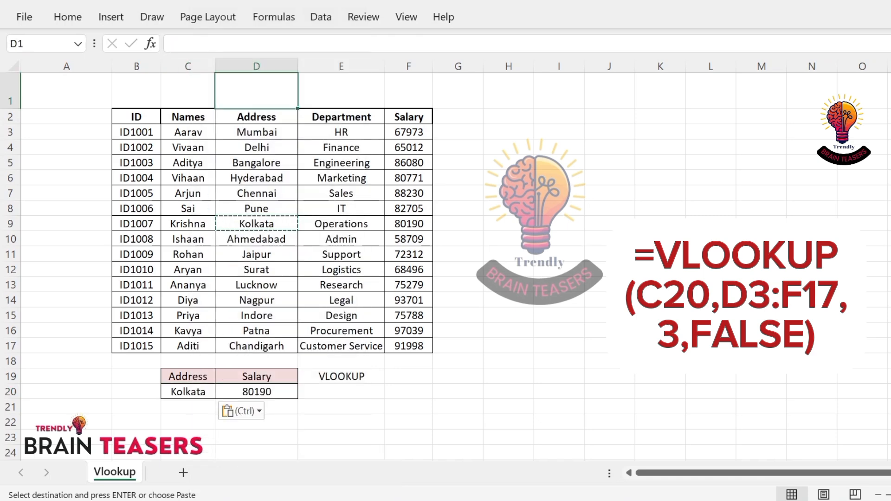
# - Copy the address Nagpur from D14 into lookup cell C20 as a value only
pyautogui.rightClick(254, 300)
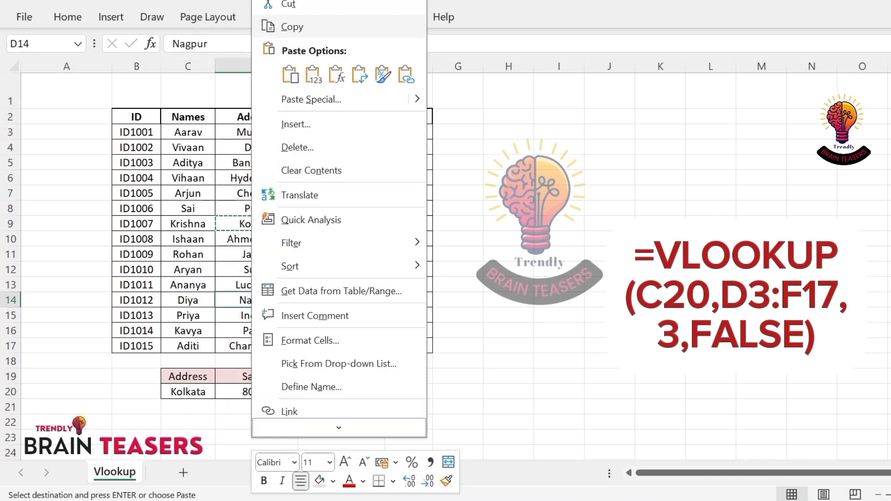
pyautogui.click(278, 26)
pyautogui.rightClick(188, 392)
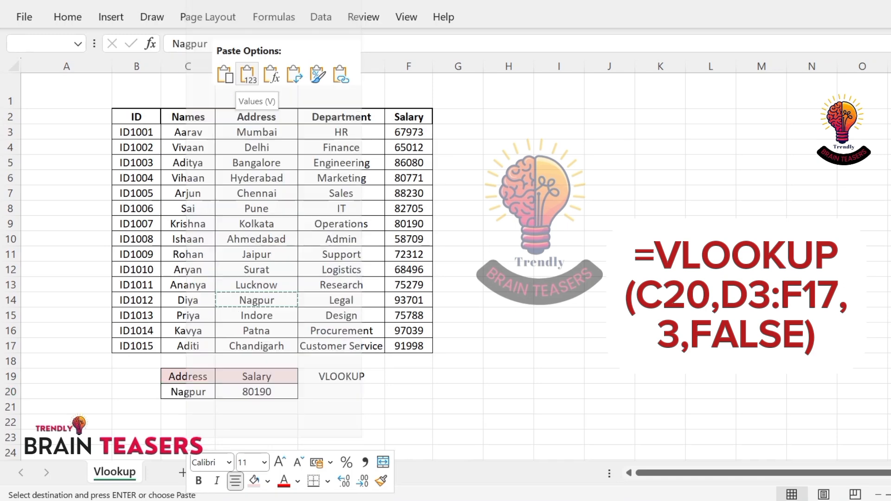
pyautogui.click(245, 74)
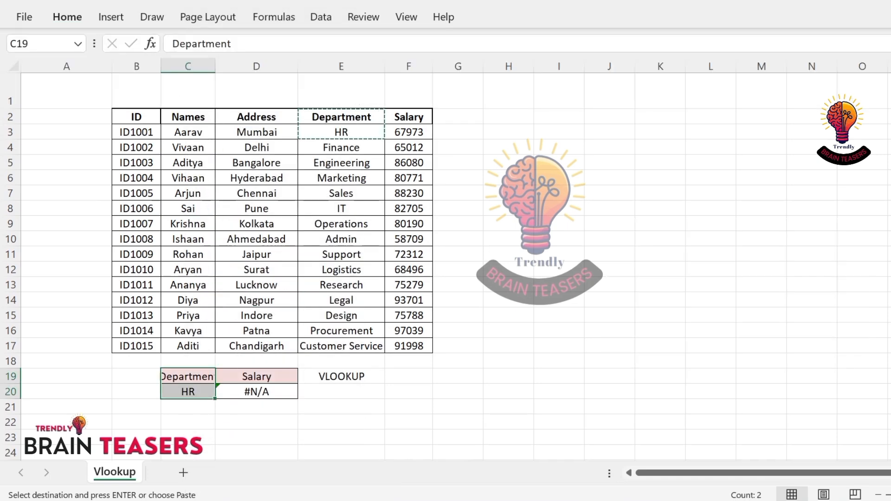
# - Widen column C so the Department heading in C19 fits
pyautogui.moveTo(215, 66); pyautogui.dragTo(226, 66)
pyautogui.click(267, 331)
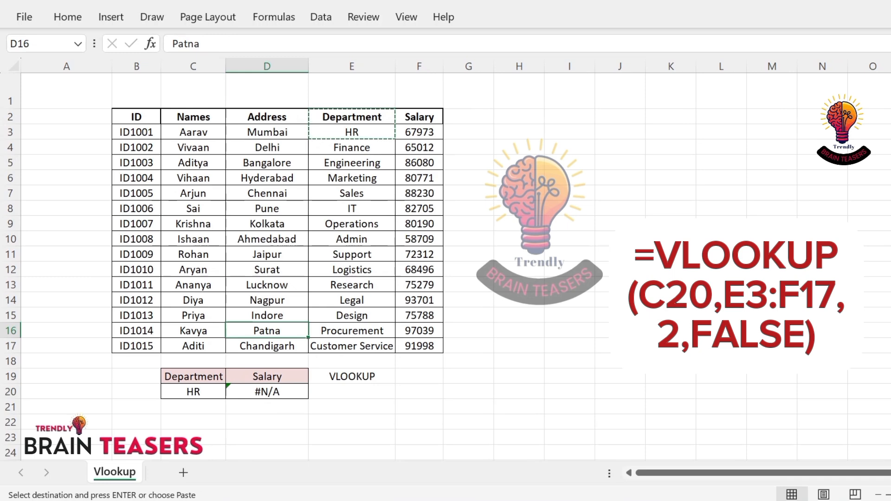
# - Edit the Salary formula in D20 to =VLOOKUP(C20,E3:F17,2,FALSE) so it looks up salaries by department
pyautogui.click(267, 391)
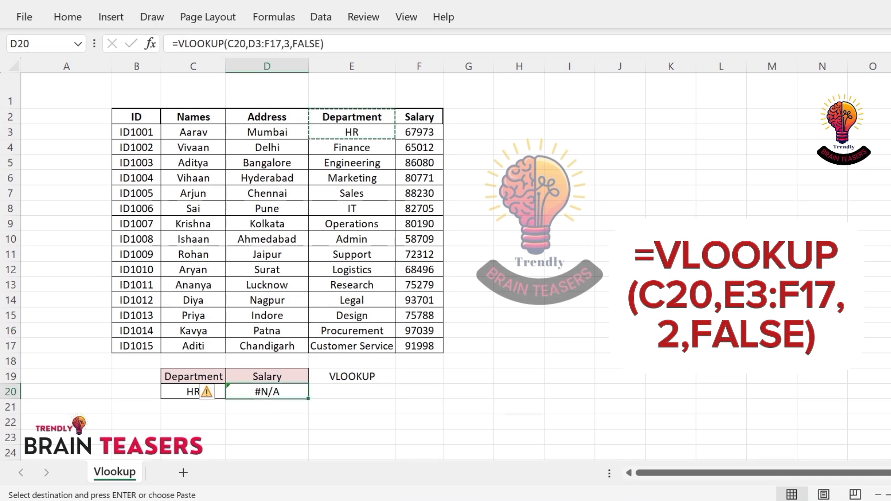
pyautogui.moveTo(325, 44); pyautogui.dragTo(234, 44)
pyautogui.click(325, 43)
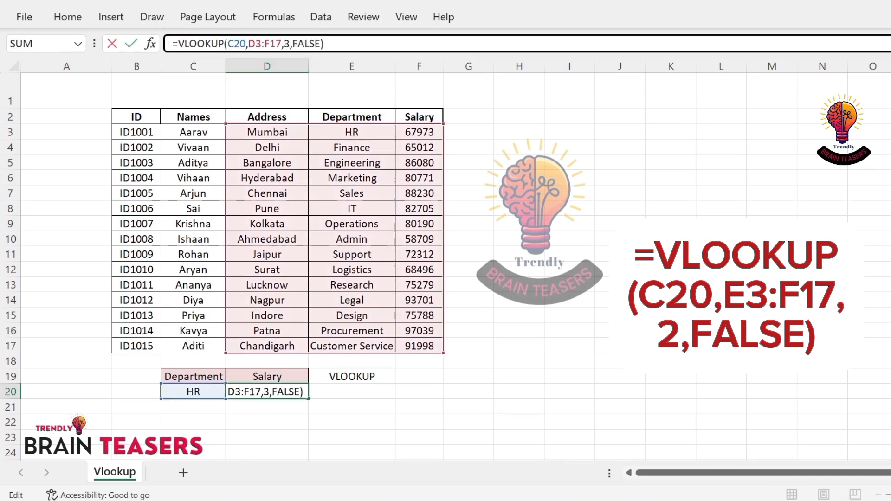
pyautogui.click(263, 44)
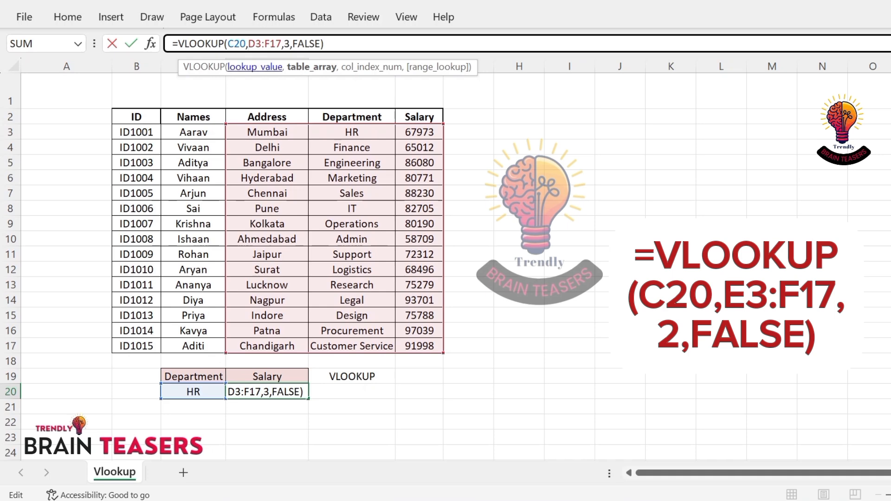
pyautogui.click(257, 67)
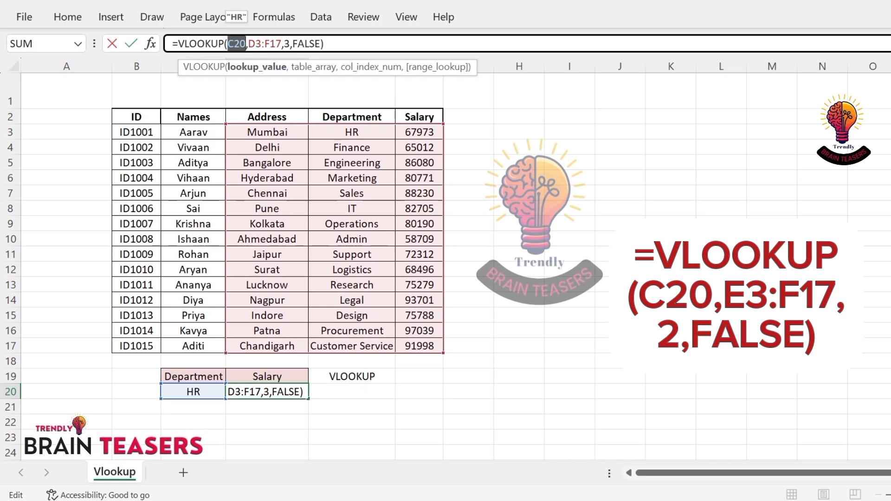
pyautogui.click(313, 67)
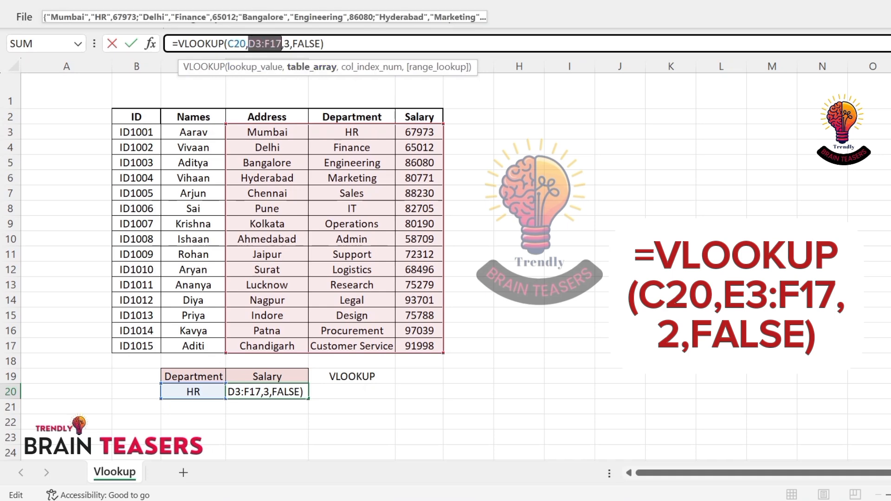
pyautogui.moveTo(352, 132); pyautogui.dragTo(433, 346)
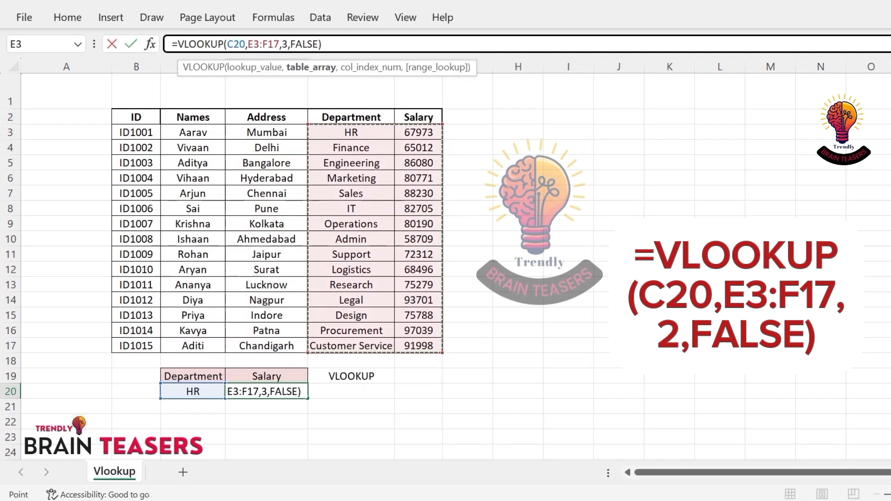
pyautogui.click(287, 44)
pyautogui.doubleClick(284, 44)
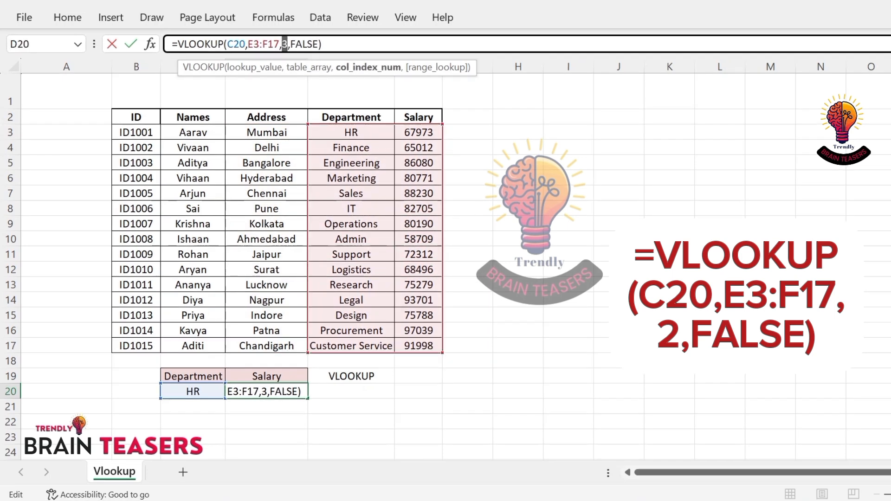
pyautogui.write('2')
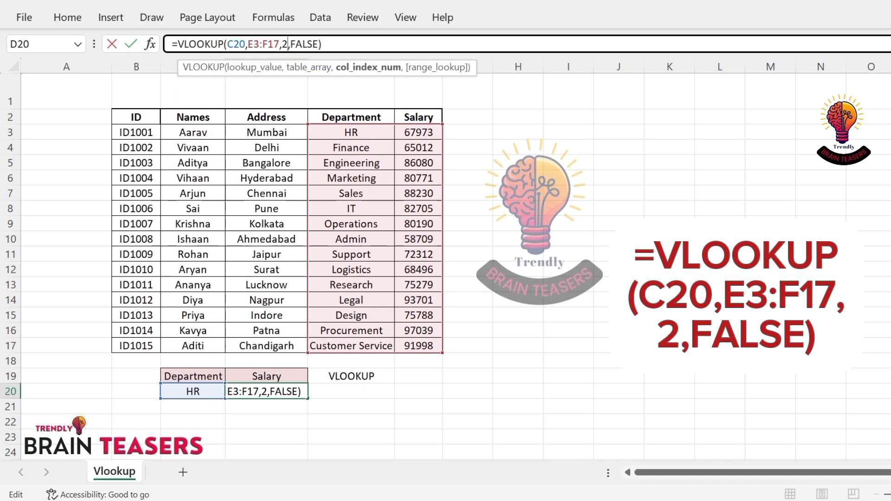
pyautogui.click(323, 44)
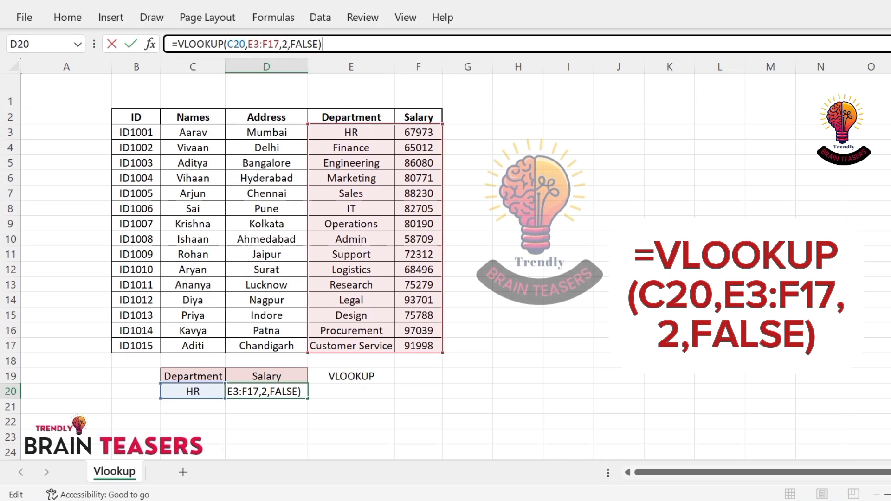
pyautogui.press('Return')
# - Copy the department Sales from E7 into lookup cell C20
pyautogui.click(351, 193)
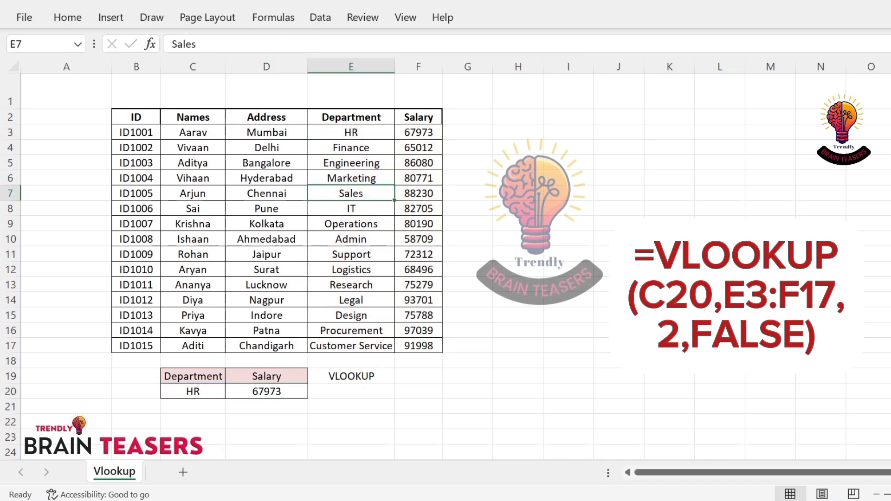
pyautogui.hotkey('ctrl', 'c')
pyautogui.click(192, 391)
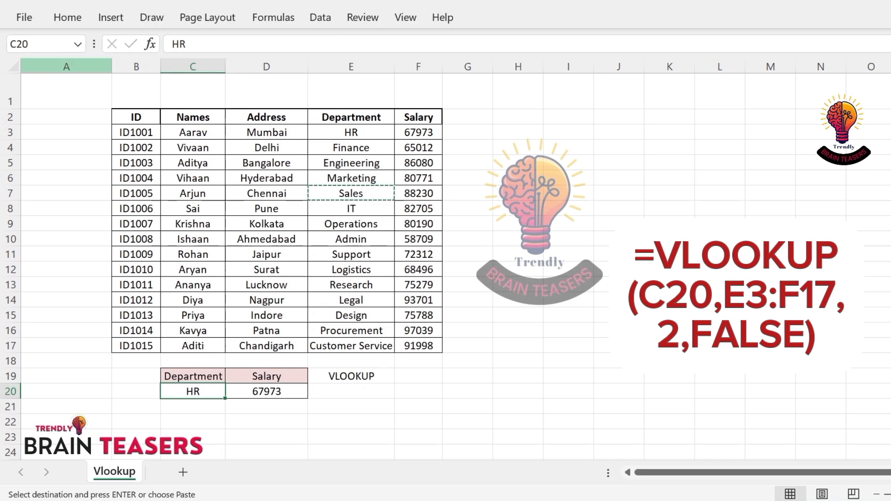
pyautogui.hotkey('ctrl', 'v')
# - Copy the department Design from E15 into lookup cell C20
pyautogui.click(351, 270)
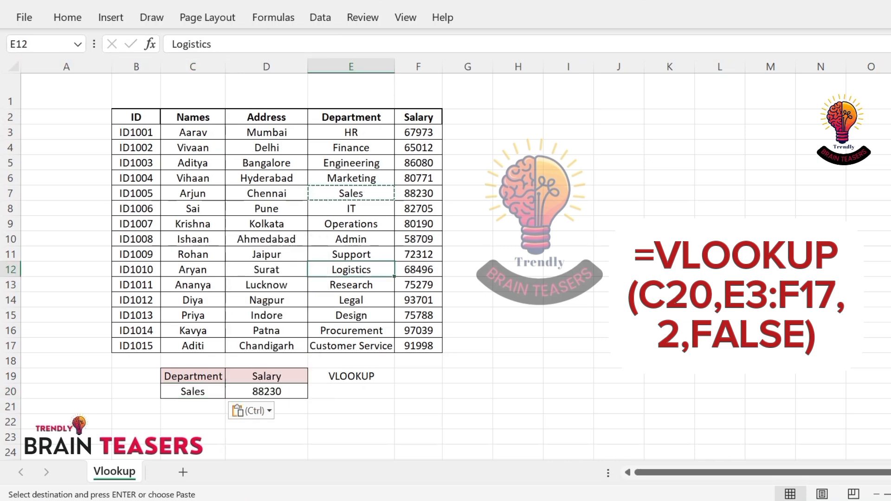
pyautogui.click(351, 316)
pyautogui.hotkey('ctrl', 'c')
pyautogui.click(192, 391)
pyautogui.hotkey('ctrl', 'v')
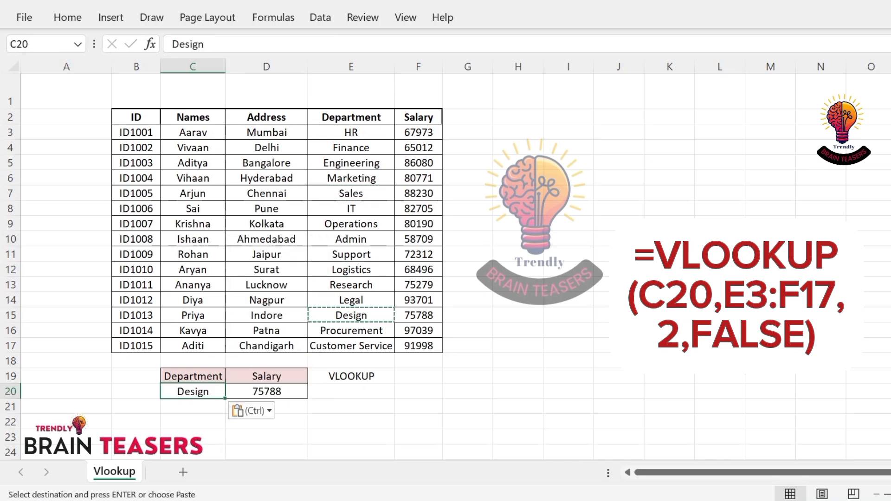
# - Check the Design row's salary in the table against the lookup result and look over the other departments
pyautogui.click(418, 315)
pyautogui.click(351, 315)
pyautogui.click(418, 316)
pyautogui.click(351, 178)
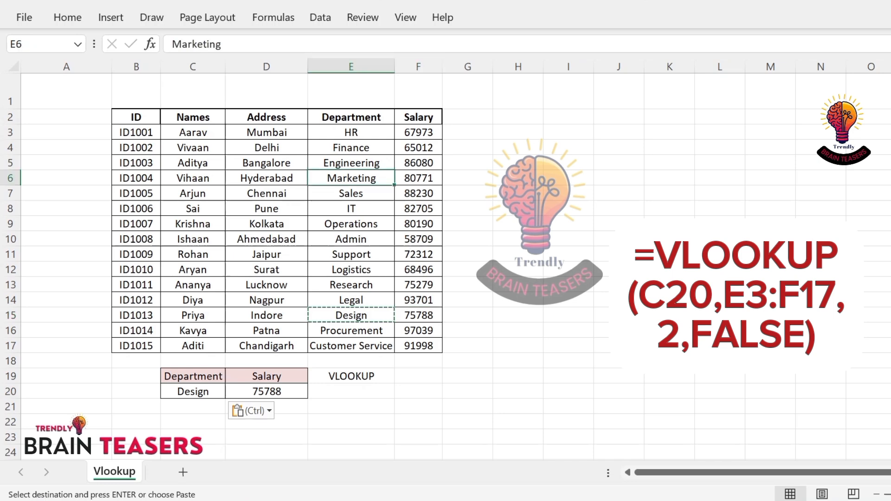
pyautogui.click(418, 223)
pyautogui.click(351, 224)
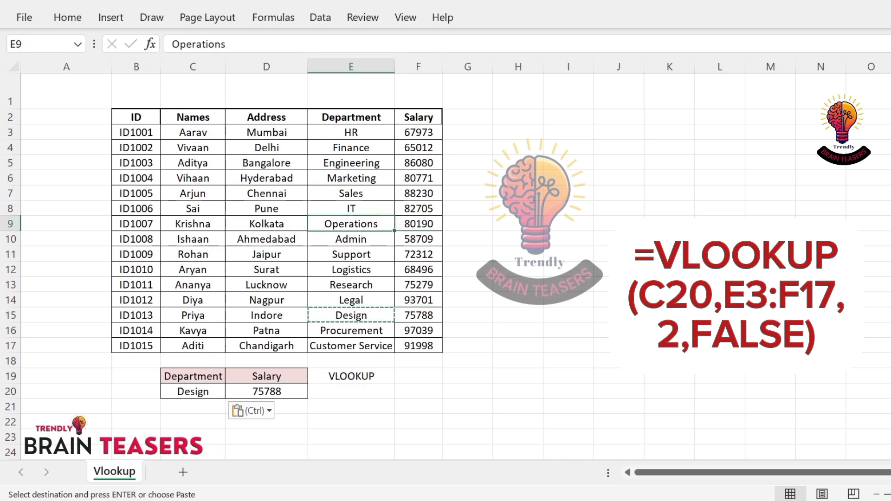
pyautogui.click(350, 345)
# - Copy the department Admin from E10 into E18, directly below the table
pyautogui.click(351, 239)
pyautogui.click(68, 18)
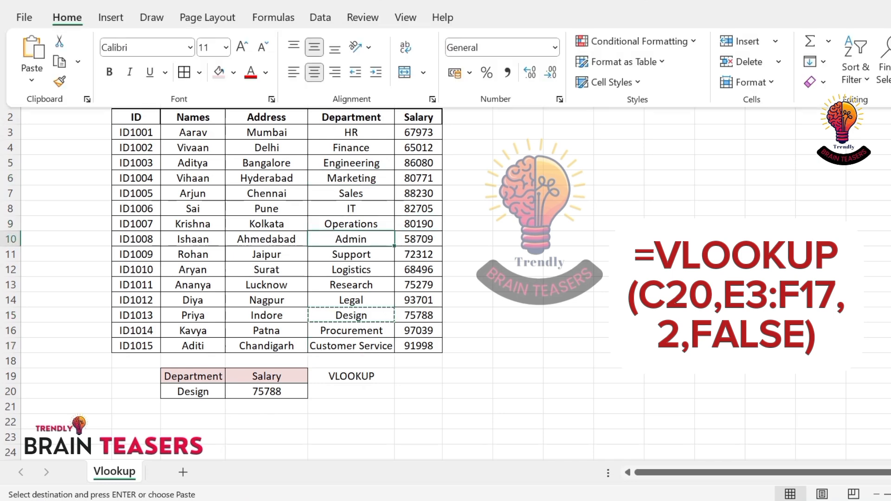
pyautogui.click(58, 61)
pyautogui.click(351, 361)
pyautogui.click(67, 18)
pyautogui.click(33, 47)
# - Enter the salary 50000 in F18 and change the department in E18 to Admin-01
pyautogui.click(418, 361)
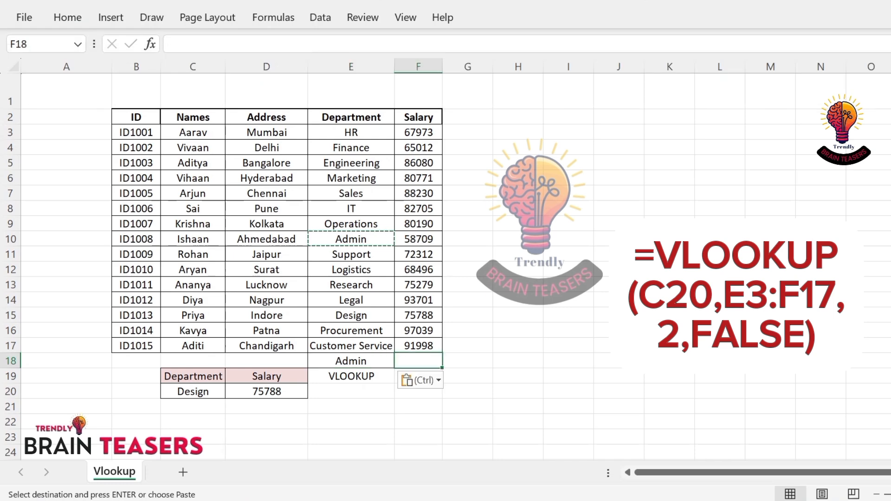
pyautogui.write('50000')
pyautogui.press('Return')
pyautogui.click(351, 361)
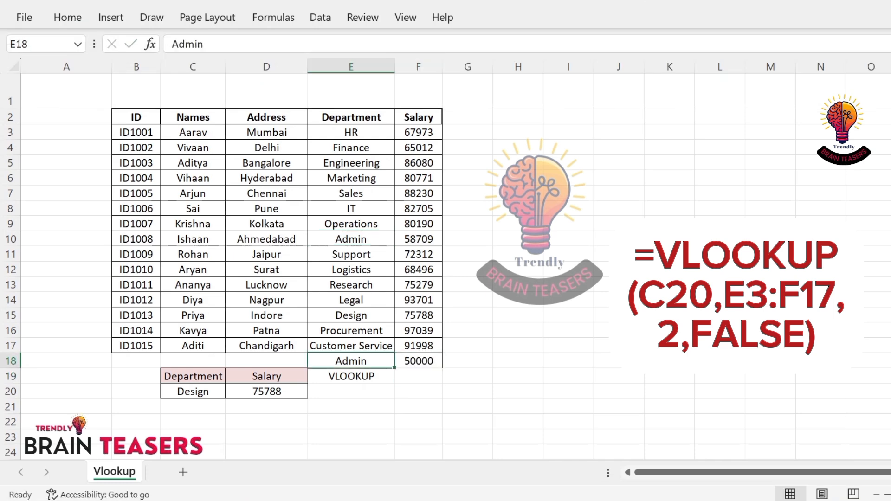
pyautogui.press('F2')
pyautogui.write('-01')
pyautogui.press('Return')
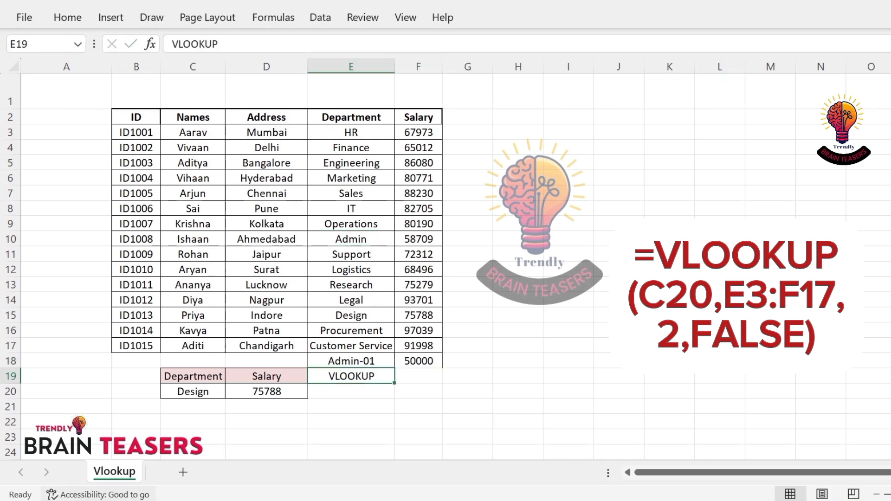
# - Copy the department Admin-01 from E18 into lookup cell C20 as a value only
pyautogui.click(351, 361)
pyautogui.click(67, 18)
pyautogui.click(59, 62)
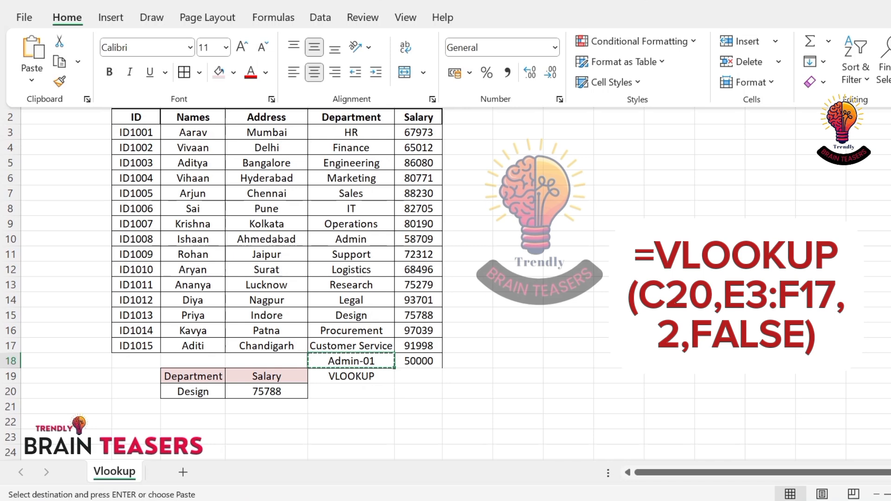
pyautogui.click(193, 391)
pyautogui.click(67, 17)
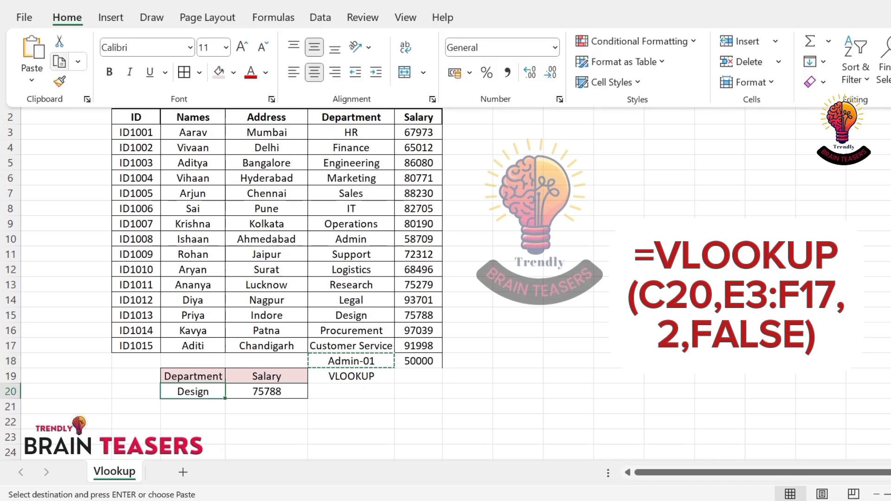
pyautogui.click(31, 80)
pyautogui.click(28, 196)
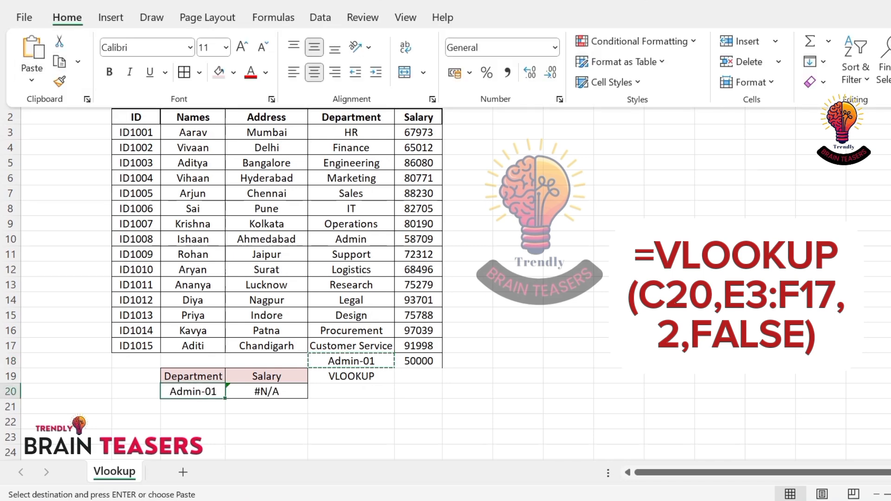
# - Wrap the Salary formula in D20 in IFERROR so it reads =IFERROR(VLOOKUP(C20,E3:F17,2,FALSE),0)
pyautogui.click(266, 391)
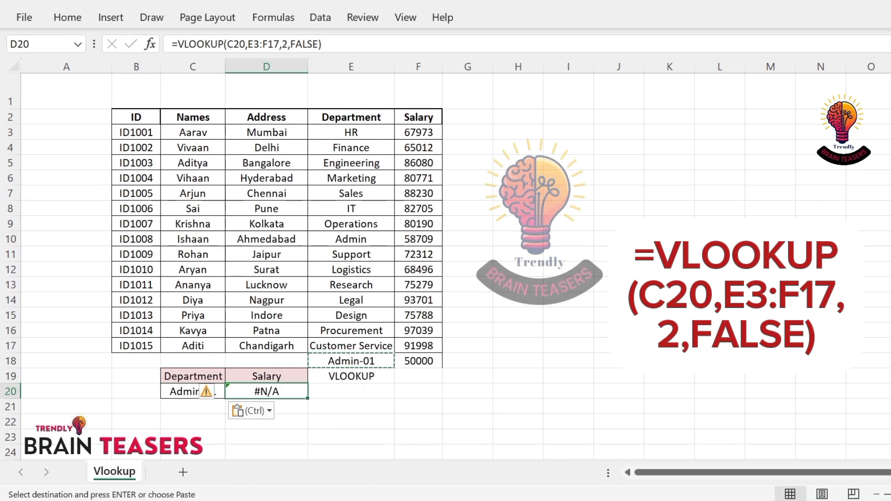
pyautogui.press('F2')
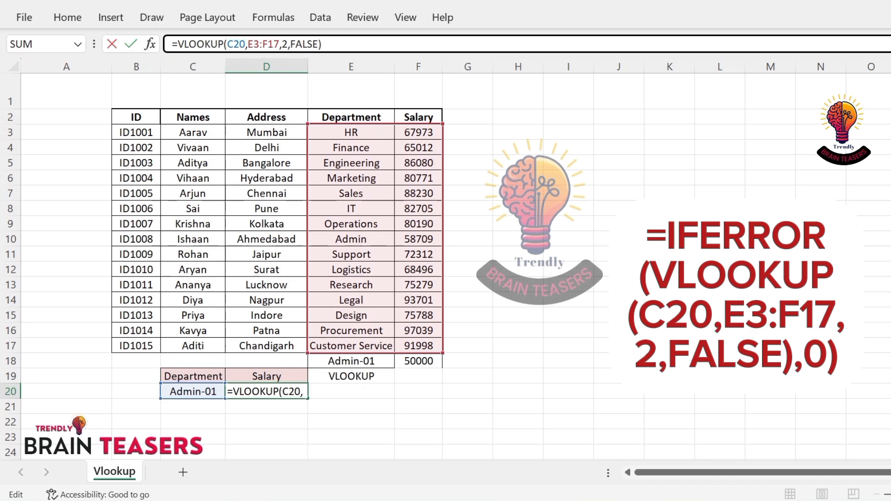
pyautogui.write('IF')
pyautogui.write('ERROR')
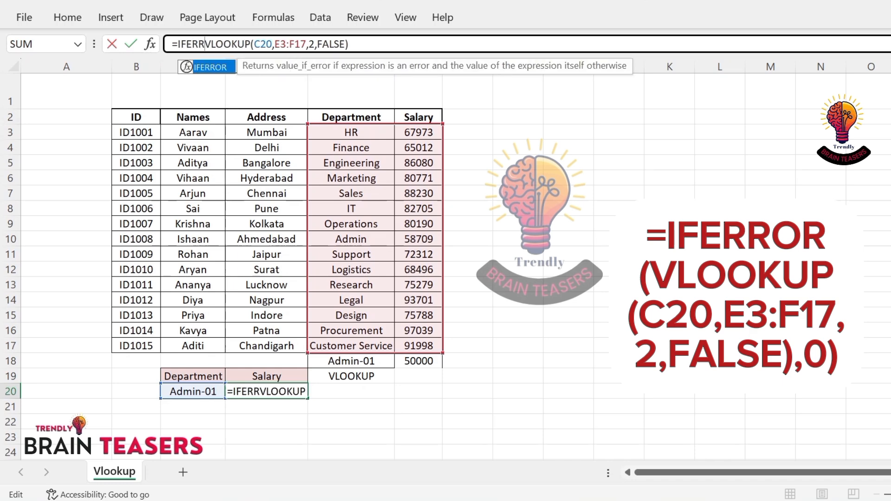
pyautogui.write('(')
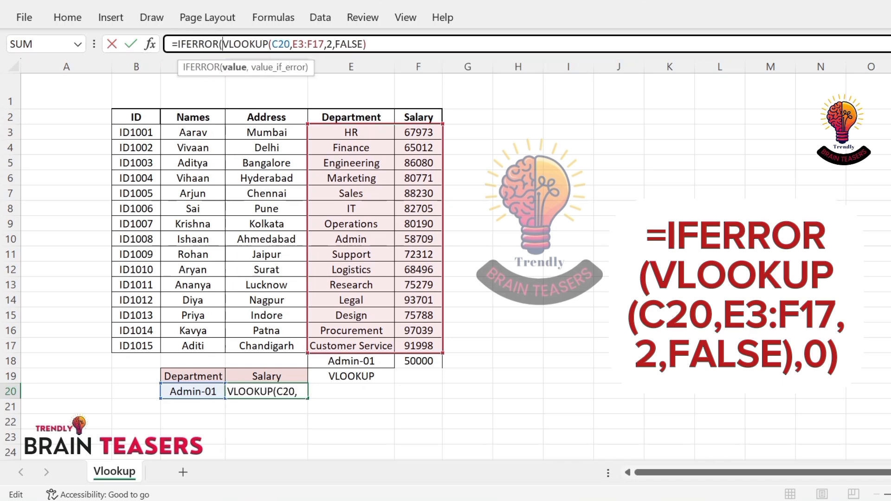
pyautogui.click(368, 44)
pyautogui.write(',')
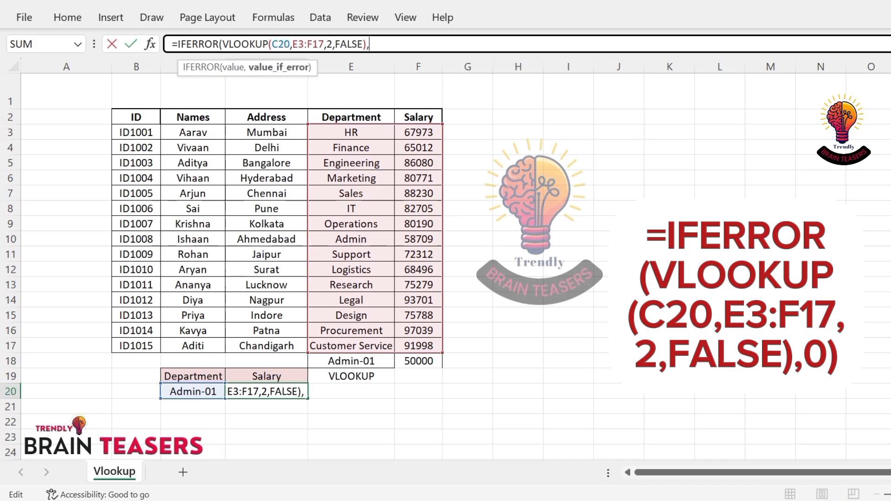
pyautogui.write('0')
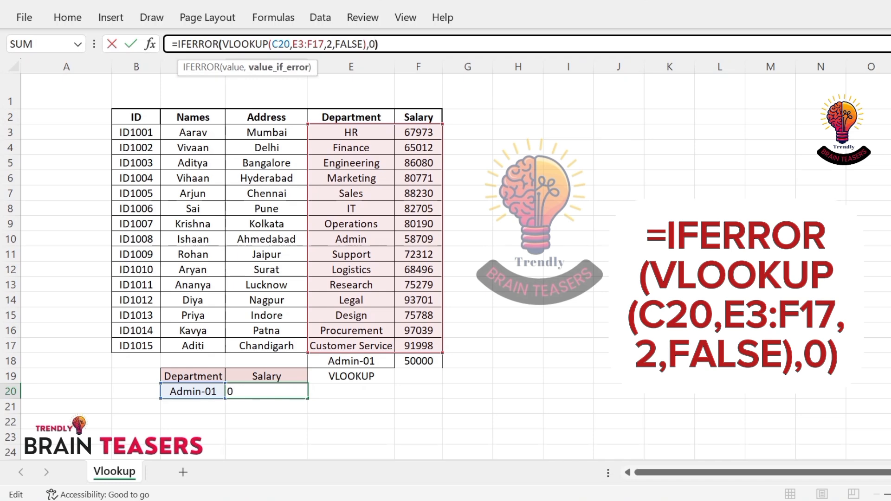
pyautogui.write(')')
pyautogui.press('Return')
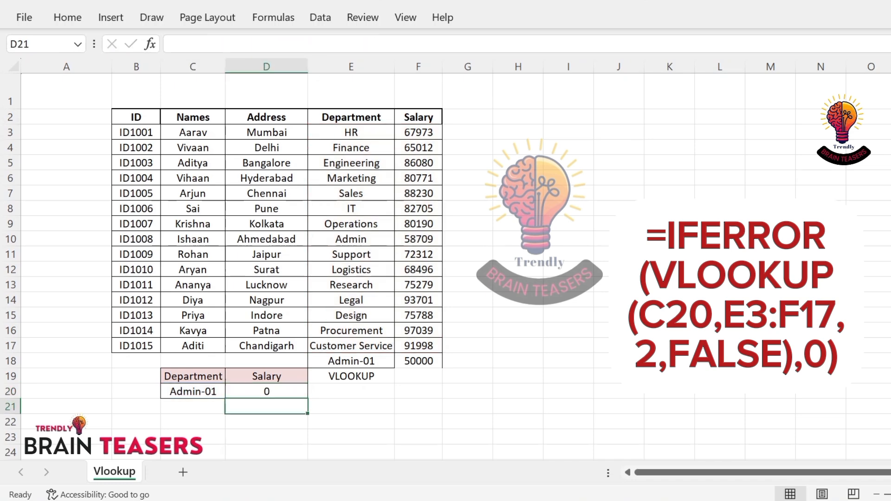
# - Copy the department Support from E11 into lookup cell C20 as a value only
pyautogui.click(351, 254)
pyautogui.click(67, 17)
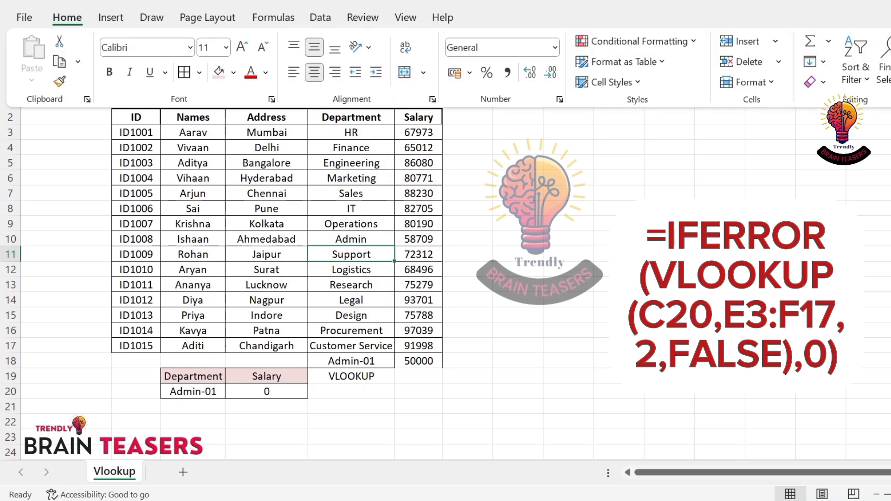
pyautogui.click(60, 62)
pyautogui.click(192, 391)
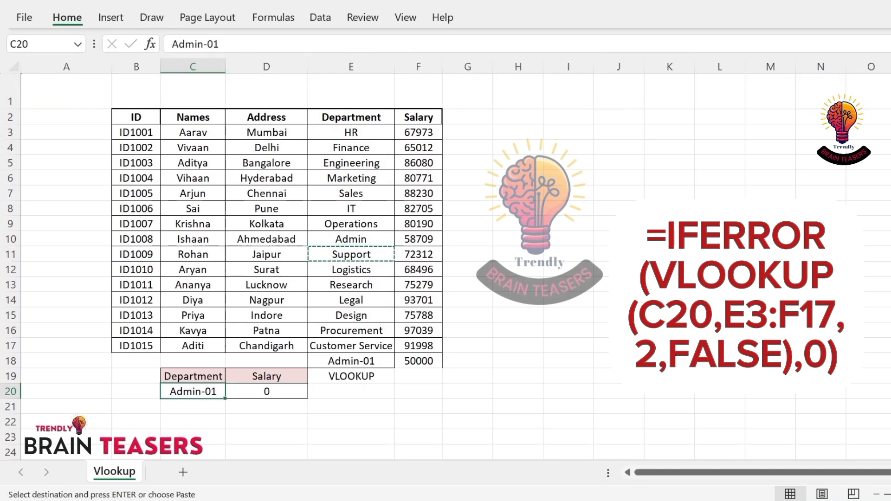
pyautogui.click(68, 18)
pyautogui.click(32, 80)
pyautogui.click(52, 198)
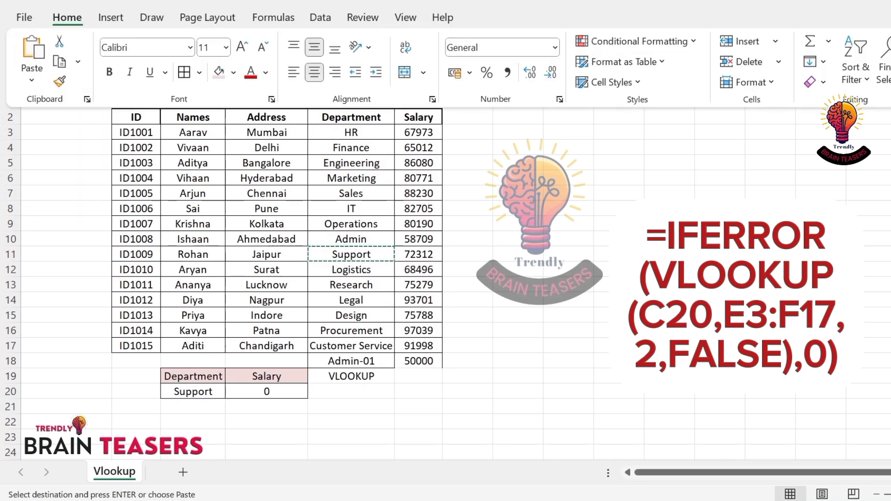
# - Paste the out-of-range department Admin-01 from E18 into C20 as a value only to test the IFERROR formula
pyautogui.click(351, 361)
pyautogui.click(67, 17)
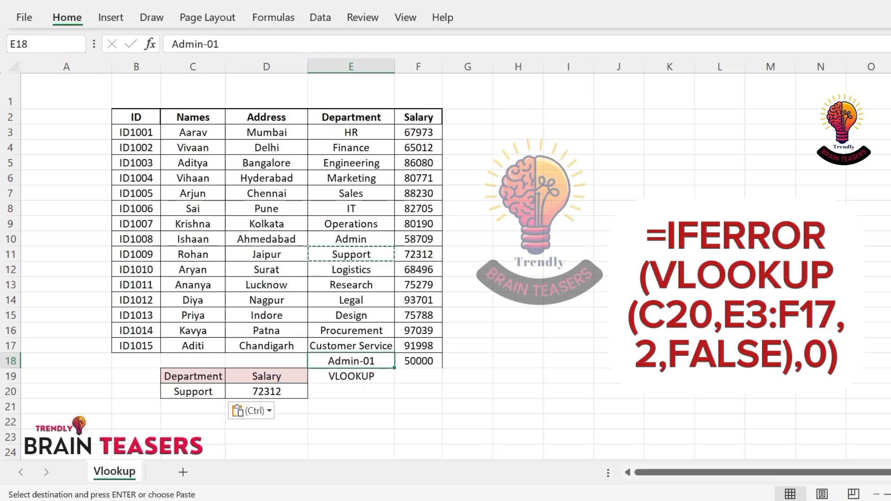
pyautogui.click(59, 61)
pyautogui.click(193, 392)
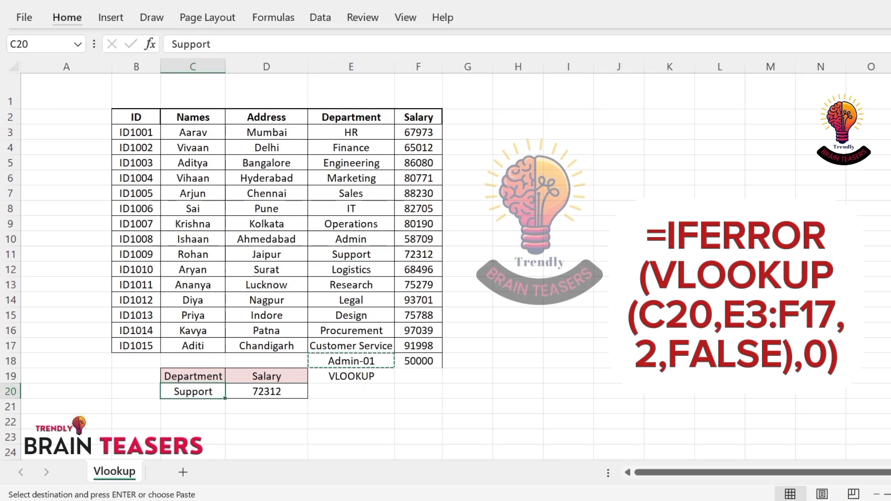
pyautogui.click(67, 18)
pyautogui.click(32, 80)
pyautogui.click(52, 198)
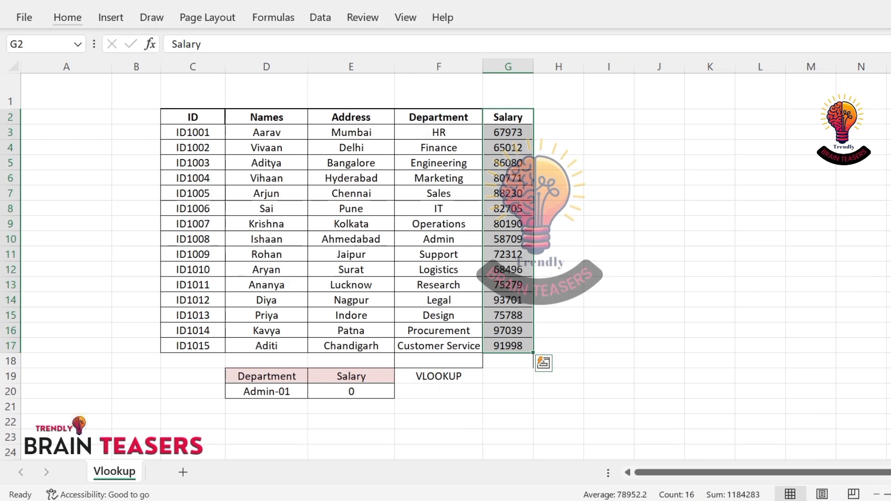
# - Move the Salary column from G2:G17 to start at B2, ahead of the ID column
pyautogui.click(67, 18)
pyautogui.click(59, 40)
pyautogui.click(136, 117)
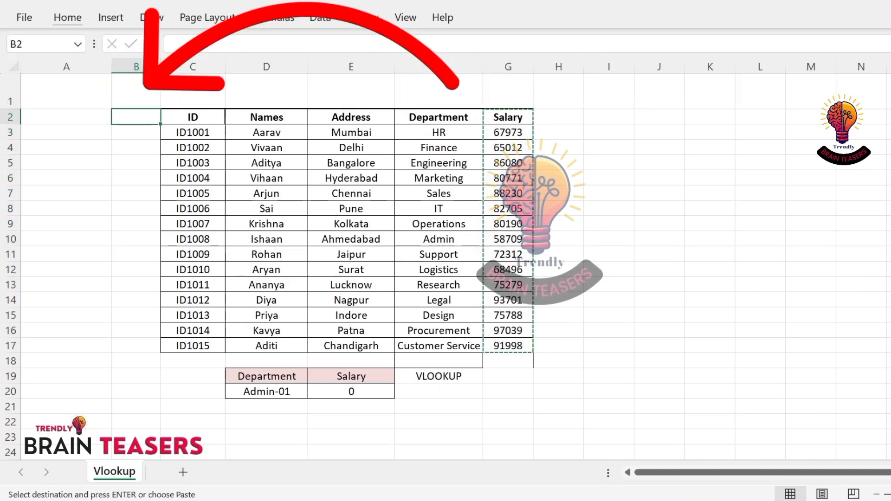
pyautogui.click(68, 17)
pyautogui.click(32, 50)
pyautogui.click(439, 194)
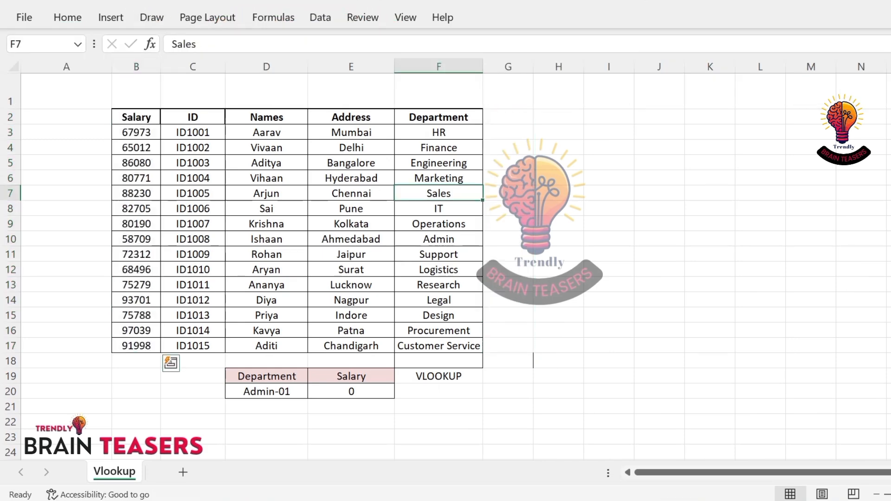
pyautogui.click(509, 147)
# - Replace the Salary formula in E20 with =VLOOKUP(D20,B3:C17,2,FALSE), using the Salary and ID columns as the table array
pyautogui.click(351, 391)
pyautogui.click(324, 44)
pyautogui.write('=VLOOKUP(')
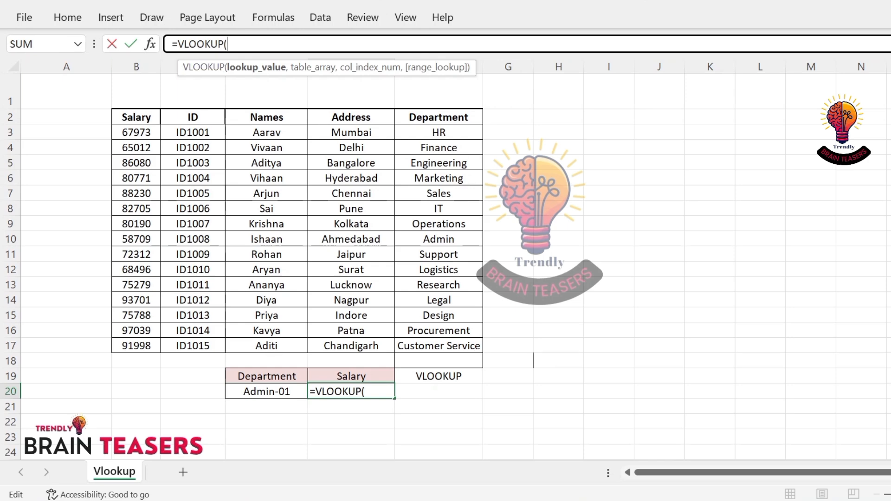
pyautogui.click(266, 391)
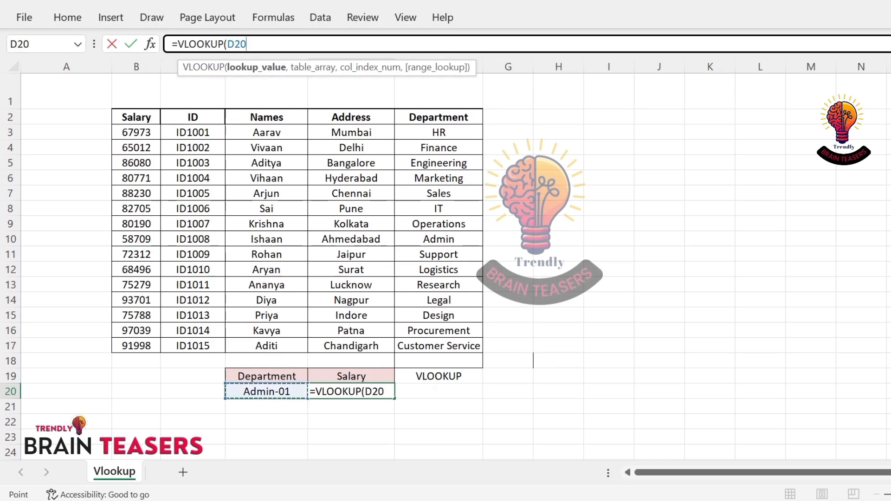
pyautogui.write(',')
pyautogui.moveTo(193, 133); pyautogui.dragTo(137, 349)
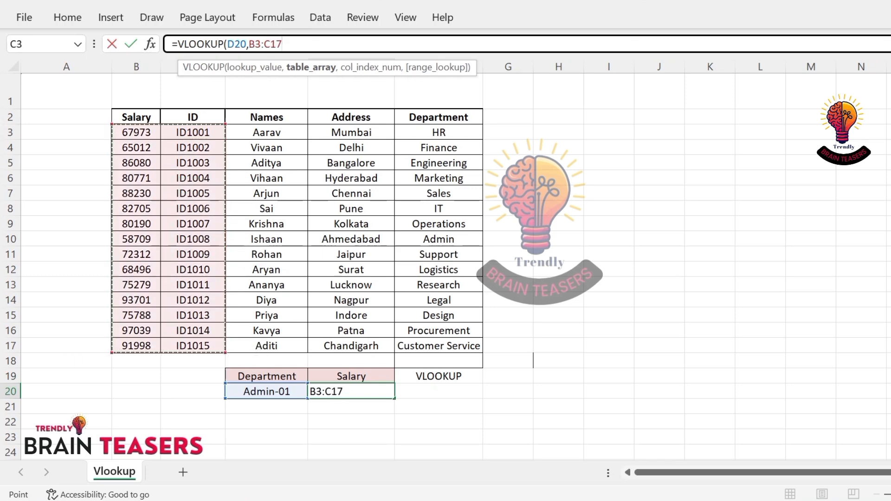
pyautogui.write(',')
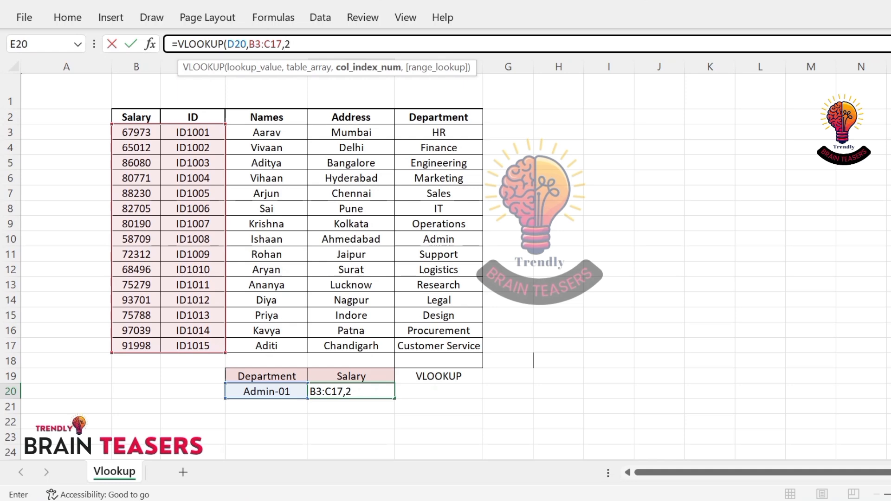
pyautogui.write('2,FALSE')
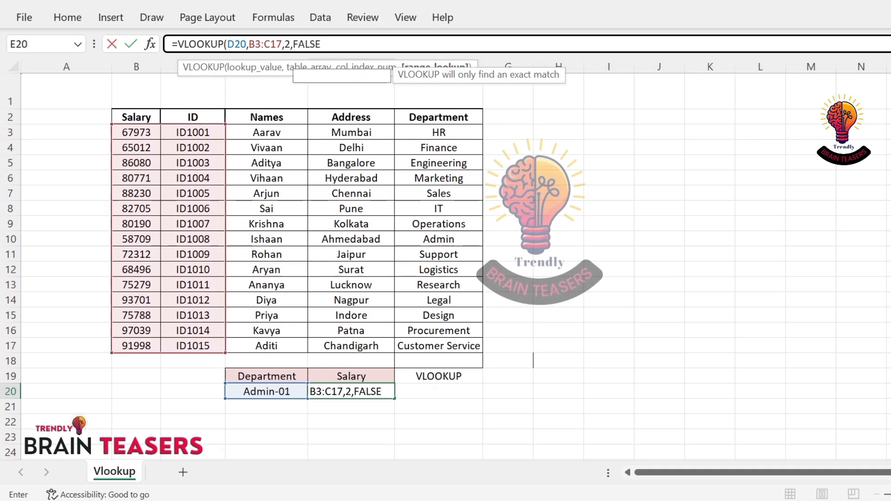
pyautogui.press('Return')
pyautogui.press('Up')
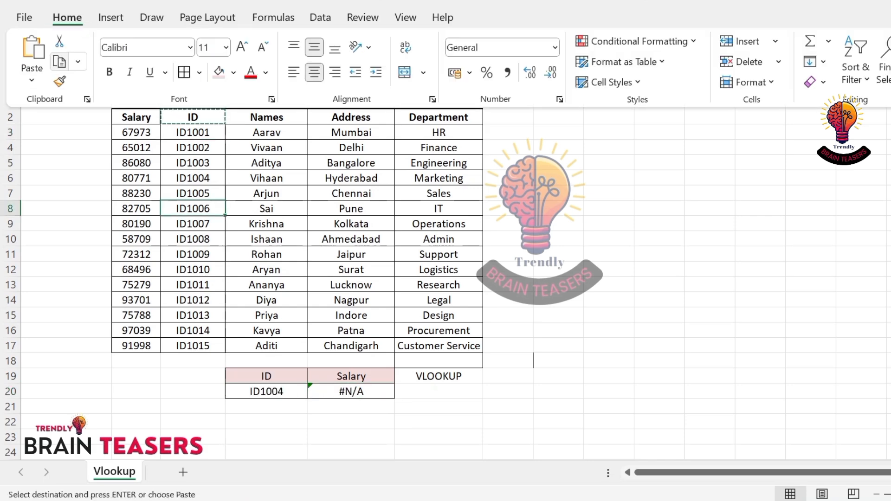
# - Copy the ID from C8 into lookup cell D20 as a value only
pyautogui.click(59, 61)
pyautogui.click(267, 391)
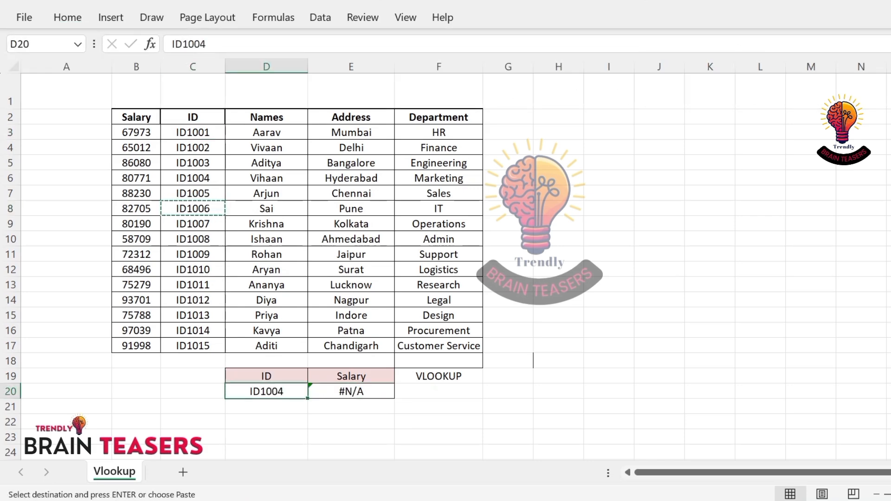
pyautogui.click(67, 18)
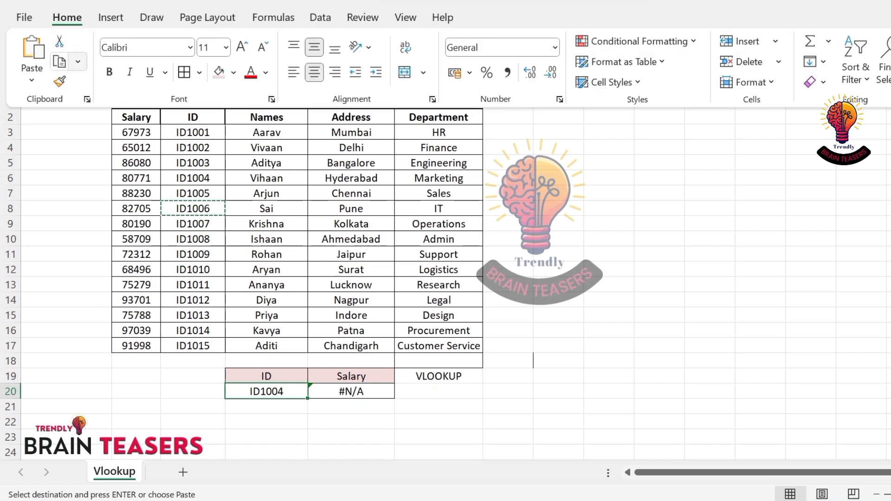
pyautogui.click(32, 80)
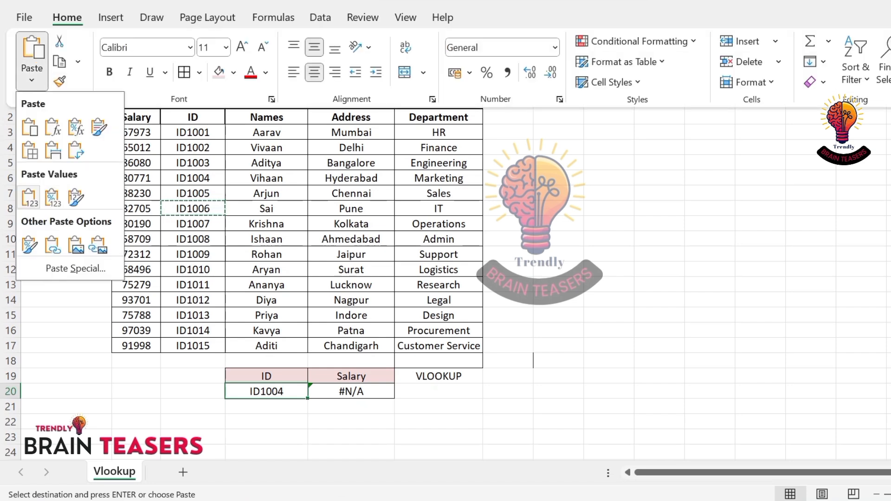
pyautogui.click(29, 197)
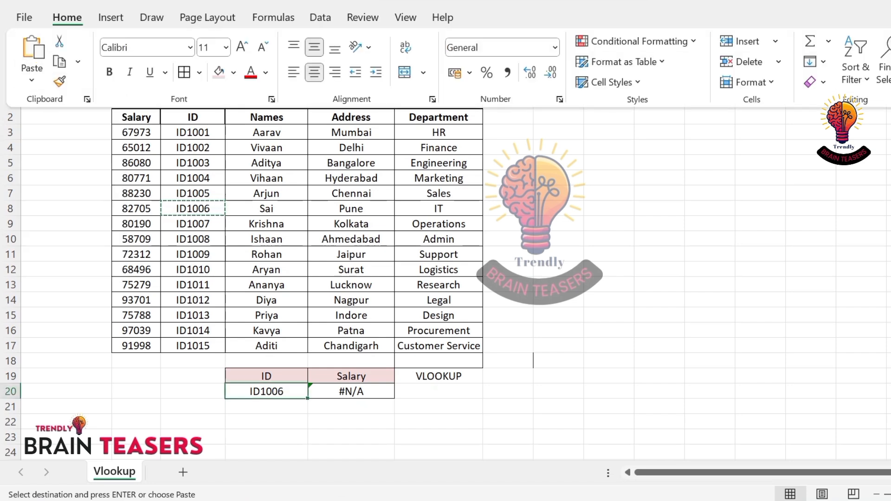
# - Try a column index of -1 in the E20 formula, making it =VLOOKUP(D20,B3:C17,-1,FALSE)
pyautogui.click(193, 133)
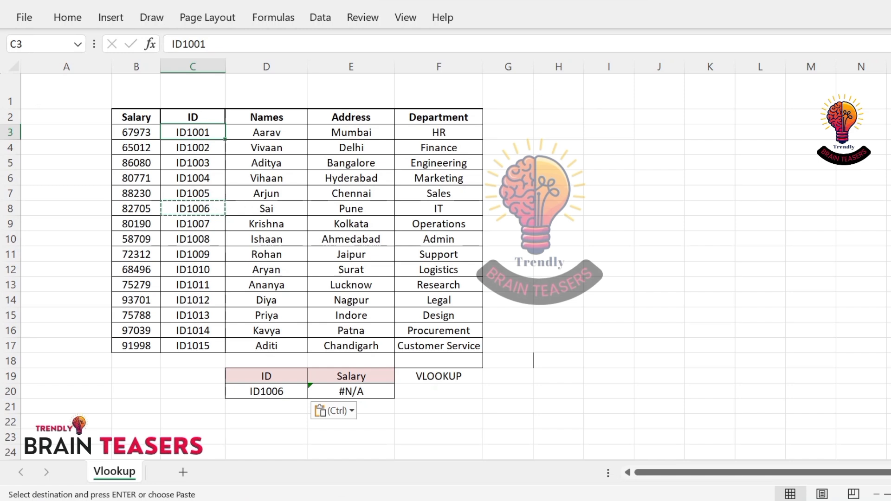
pyautogui.click(351, 392)
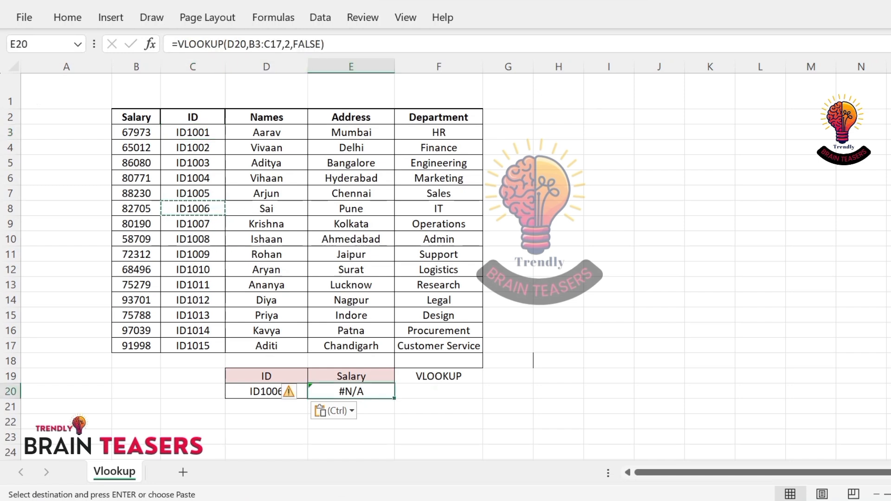
pyautogui.click(291, 44)
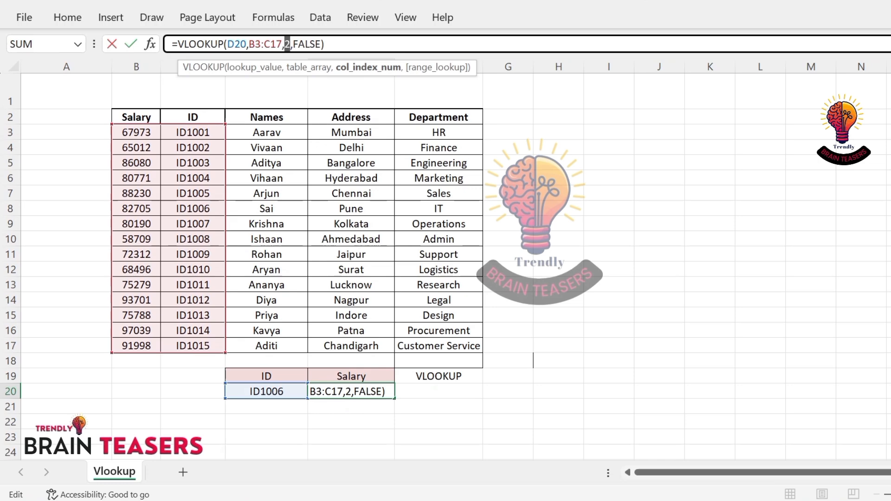
pyautogui.write('-1')
pyautogui.press('Return')
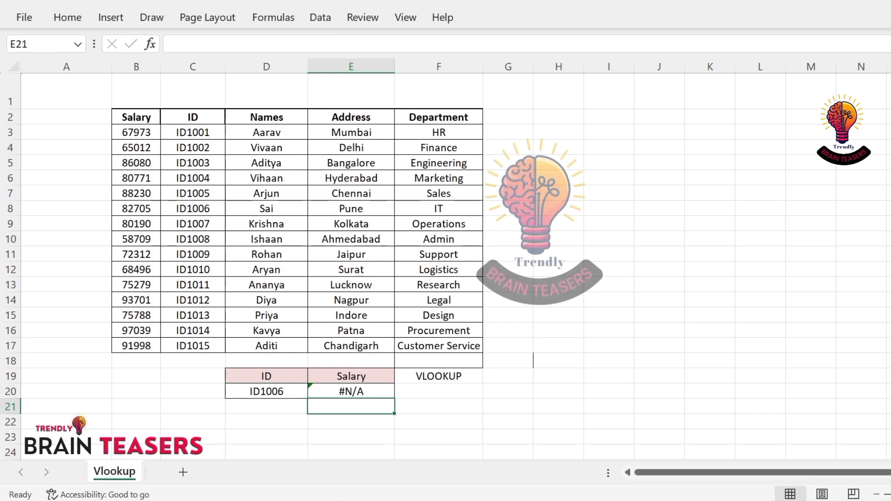
# - Set the column index in the E20 formula to 0, giving =VLOOKUP(D20,B3:C17,0,FALSE)
pyautogui.click(192, 117)
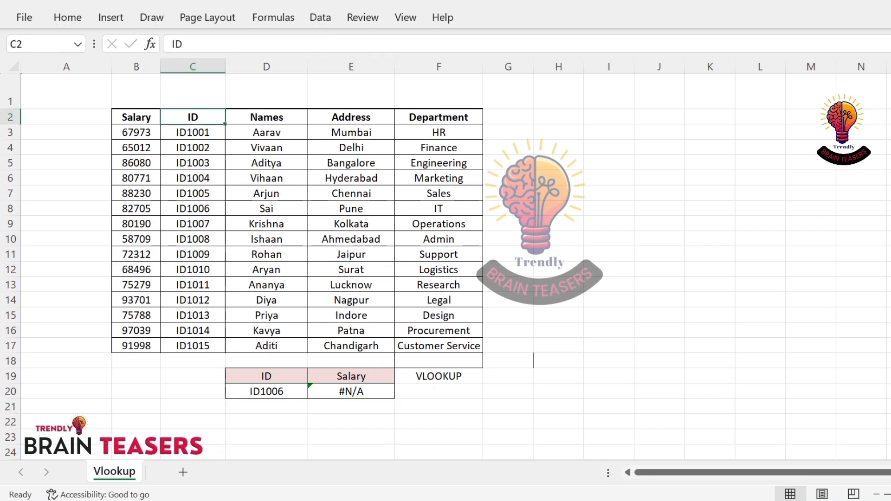
pyautogui.click(351, 391)
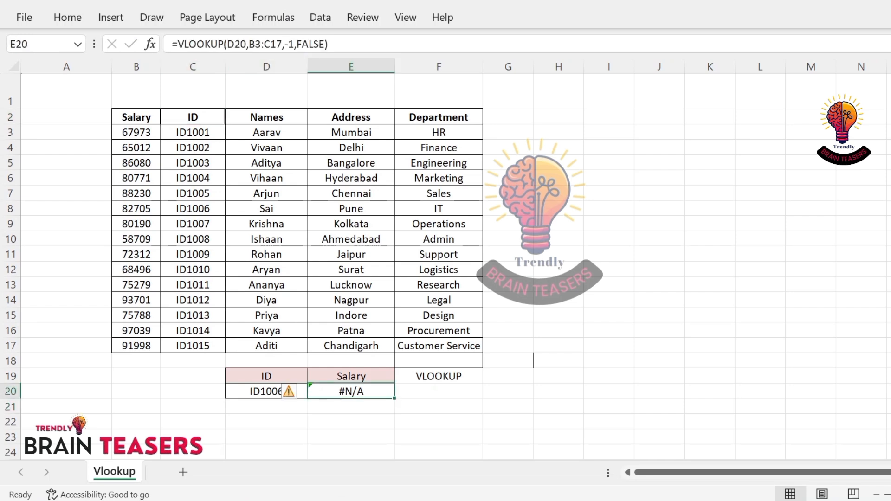
pyautogui.click(294, 44)
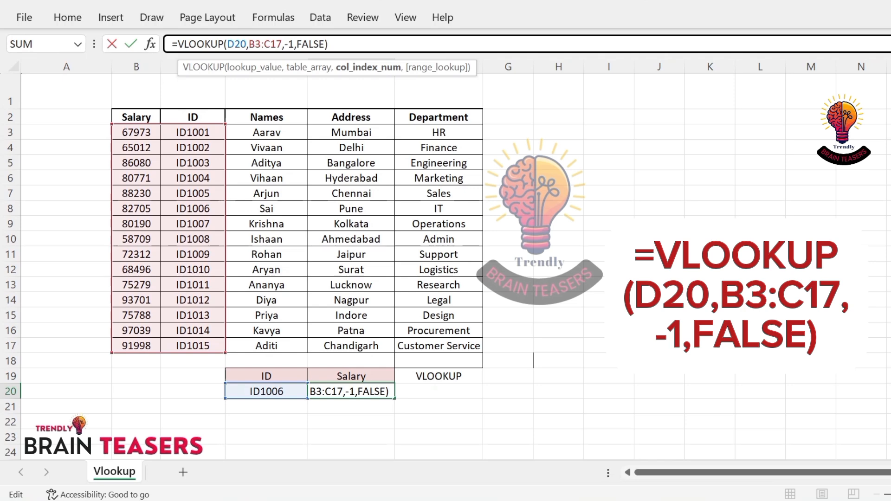
pyautogui.hotkey('shift', 'Left')
pyautogui.hotkey('shift', 'Left')
pyautogui.write('0')
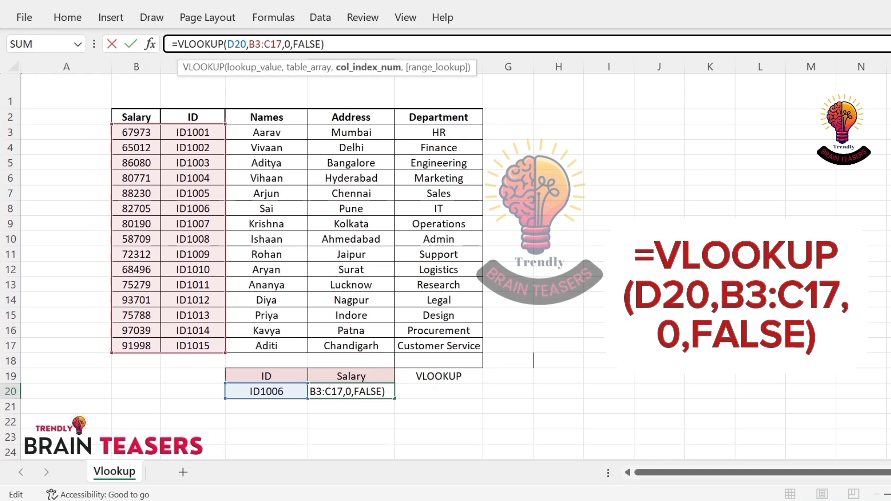
pyautogui.press('Return')
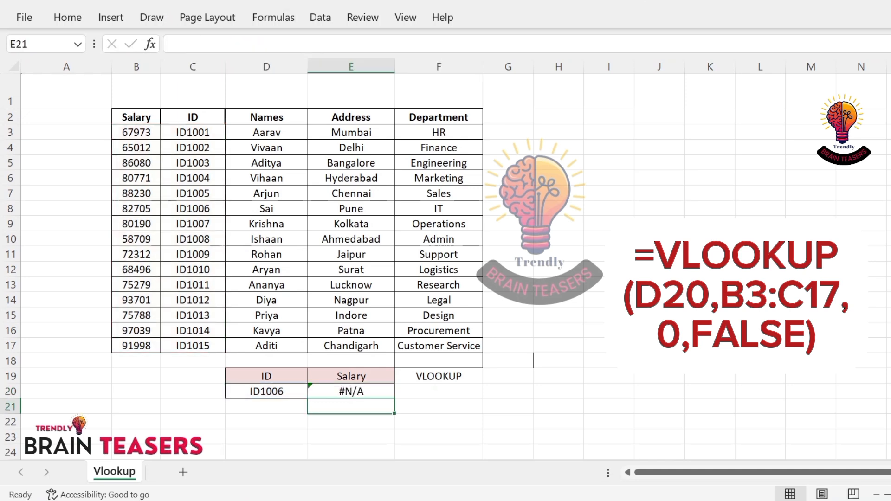
pyautogui.click(352, 392)
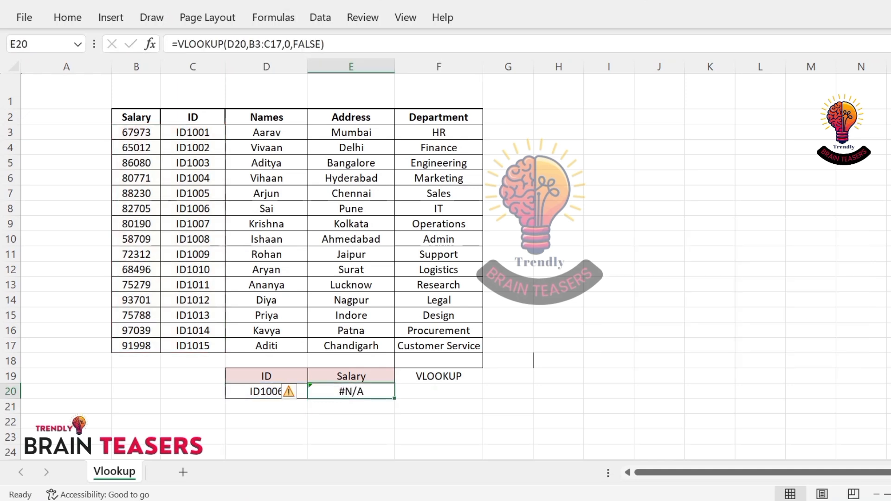